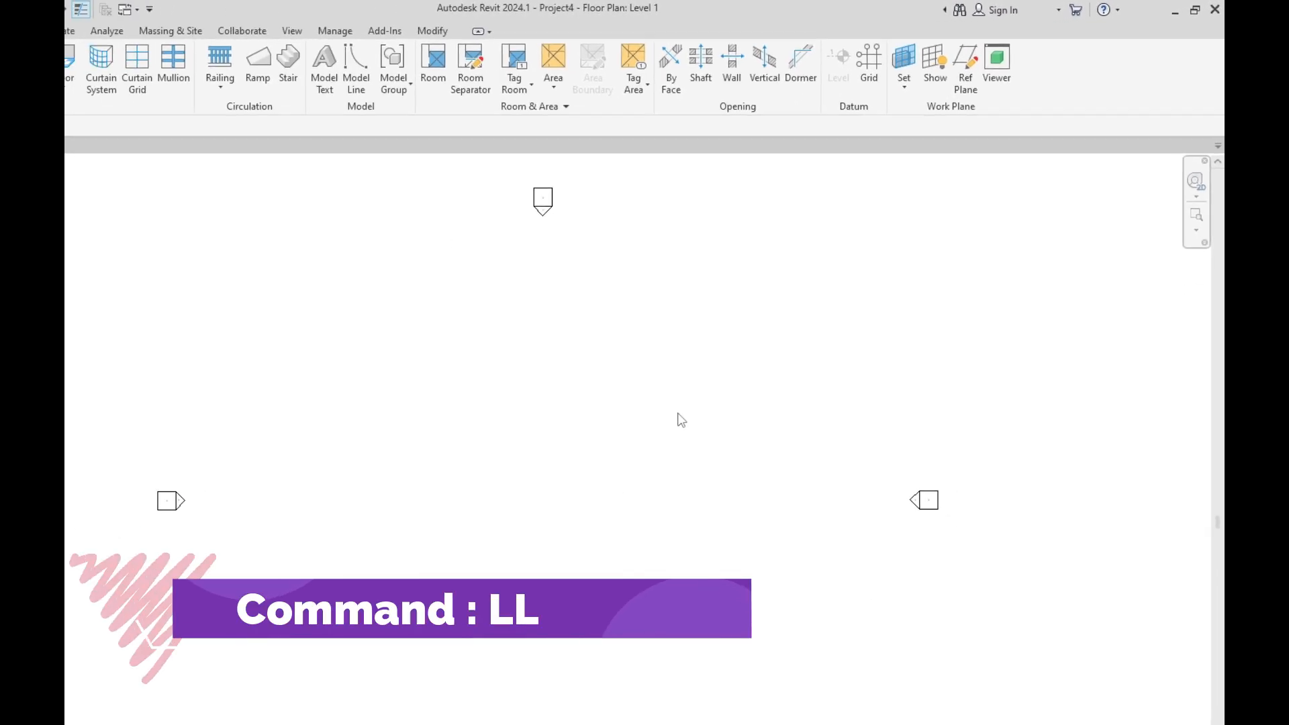
Step: Open the East elevation and draw a level at 16'-0" elevation, aligned with both ends of the existing levels
key("l")
key("l")
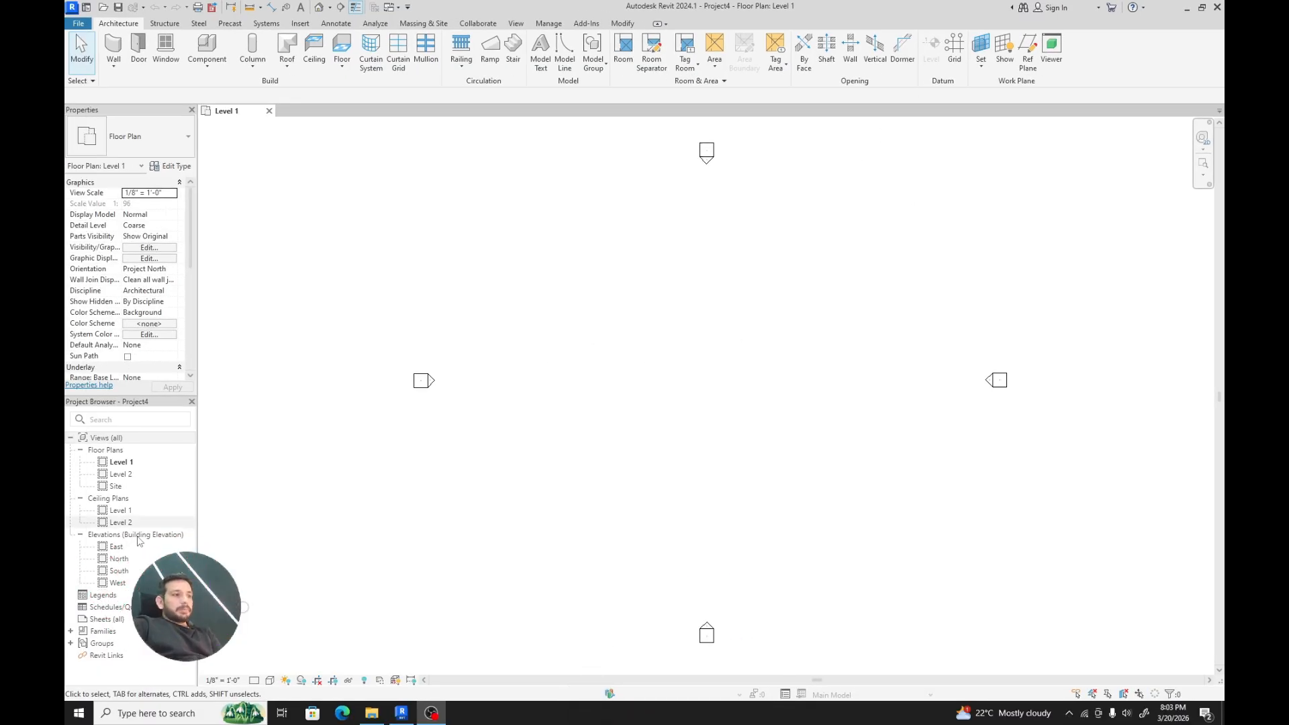
double_click(118, 547)
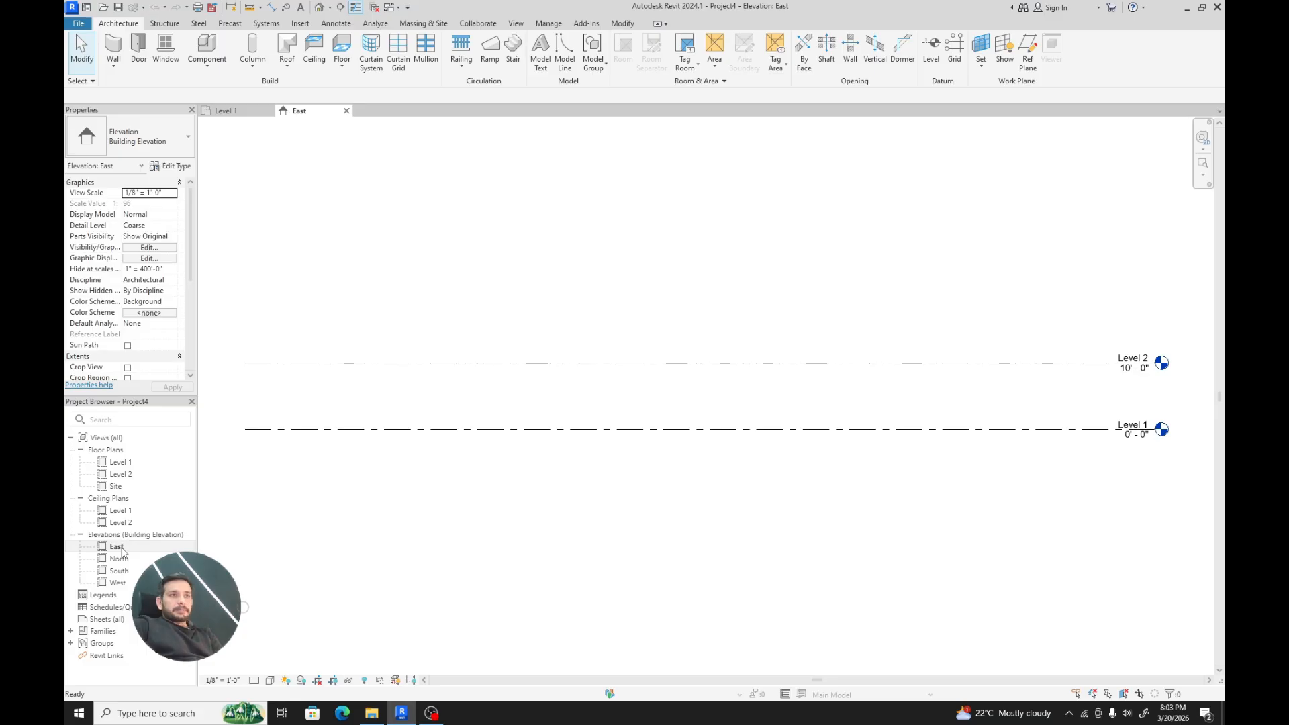
left_click(931, 61)
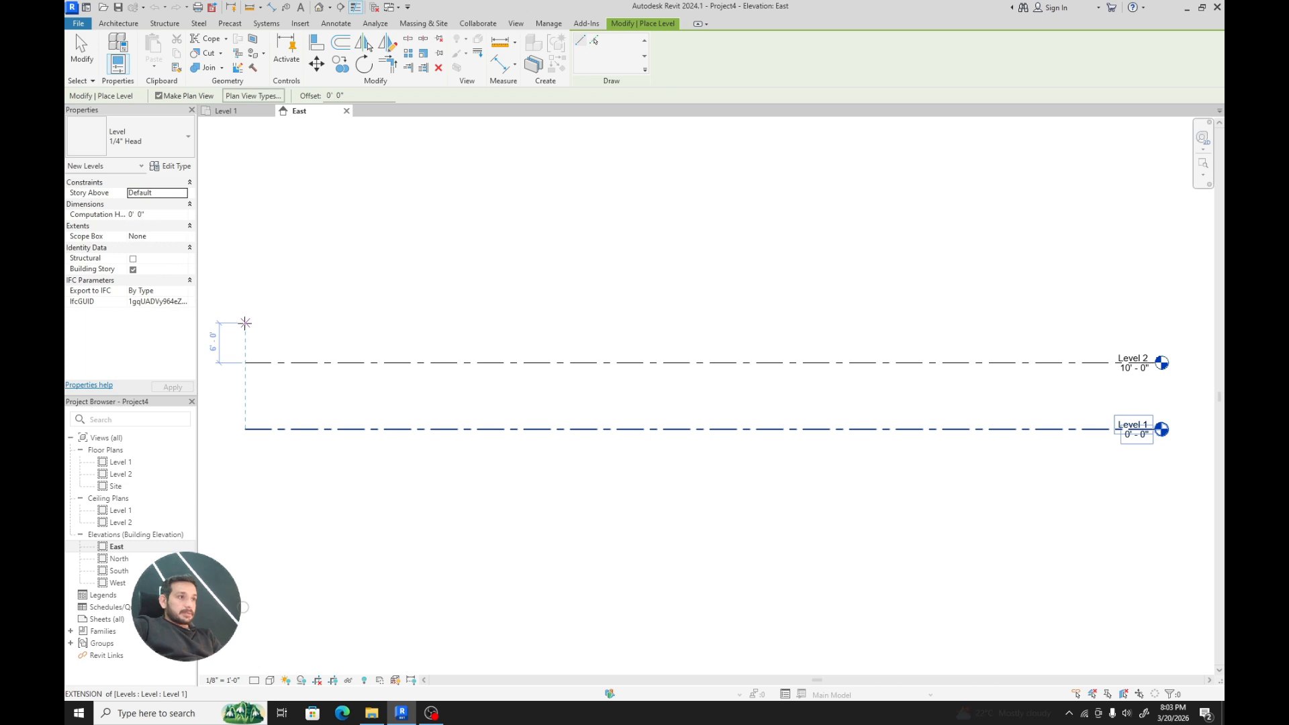
left_click(245, 323)
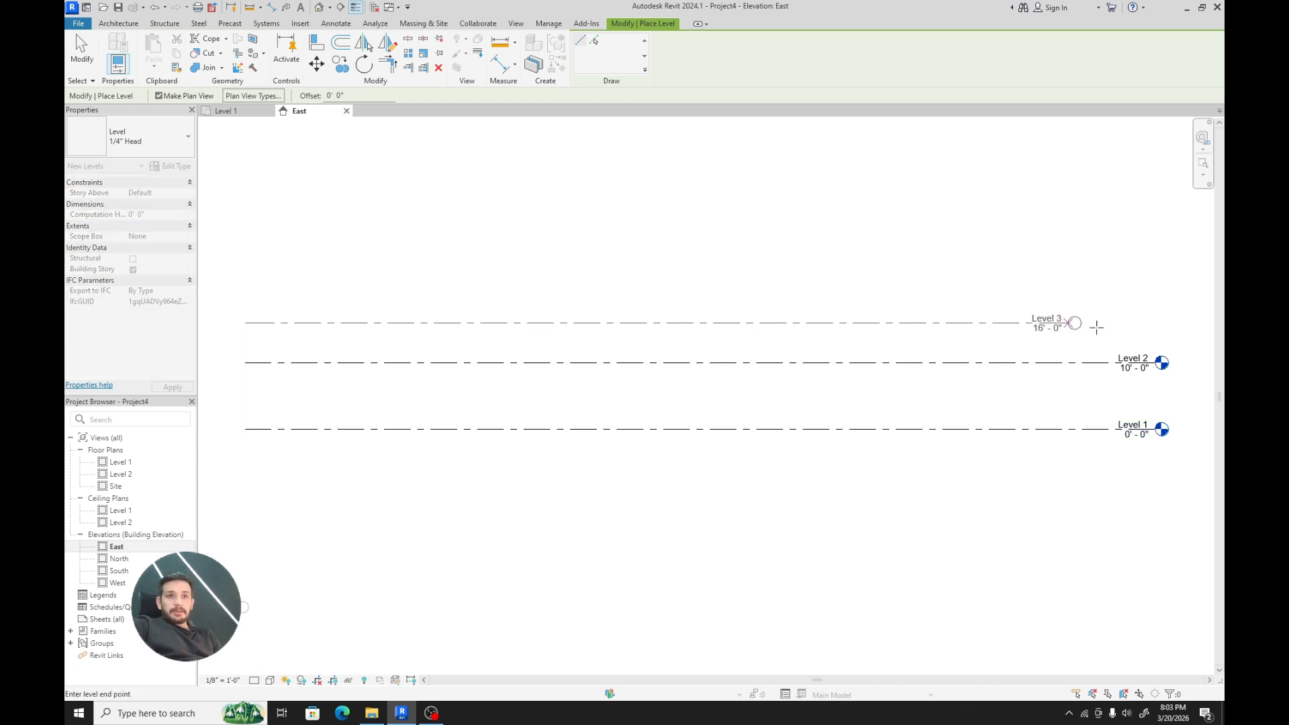
left_click(1147, 323)
key("Escape")
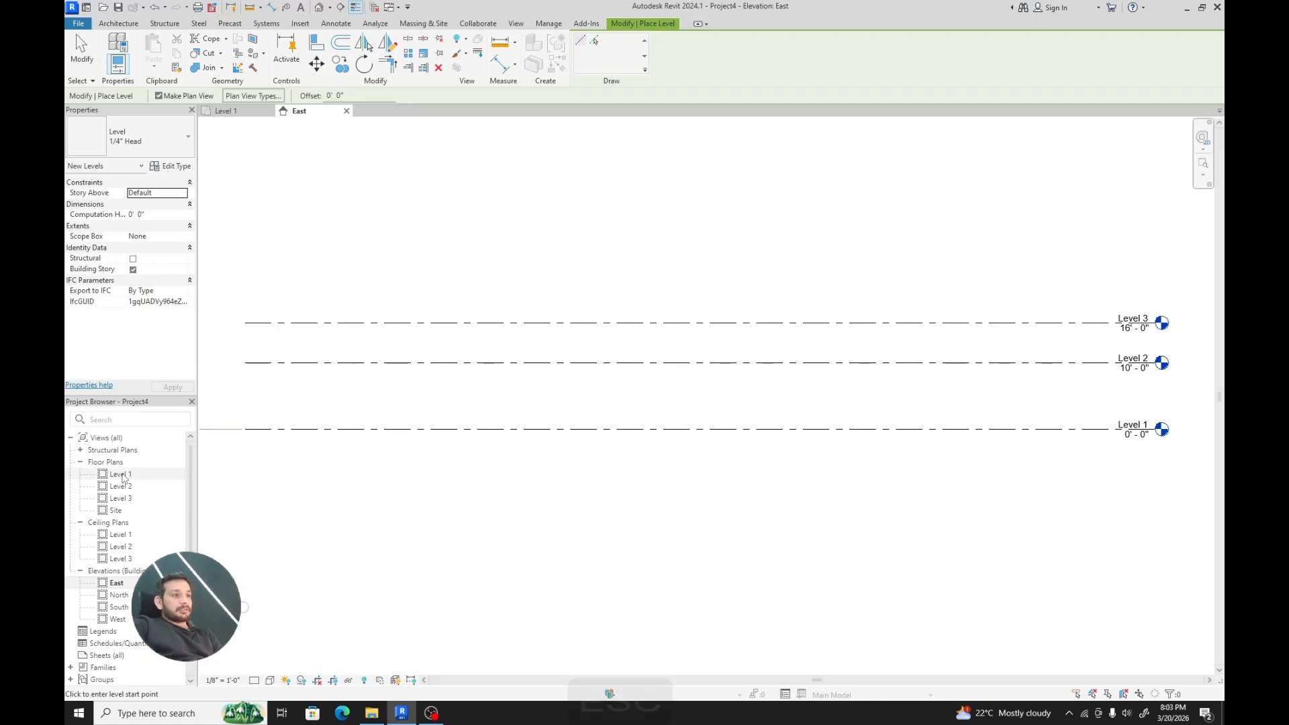
Step: Check the Level 3 floor plan and ceiling plan views listed in the project
left_click(127, 500)
left_click(130, 502)
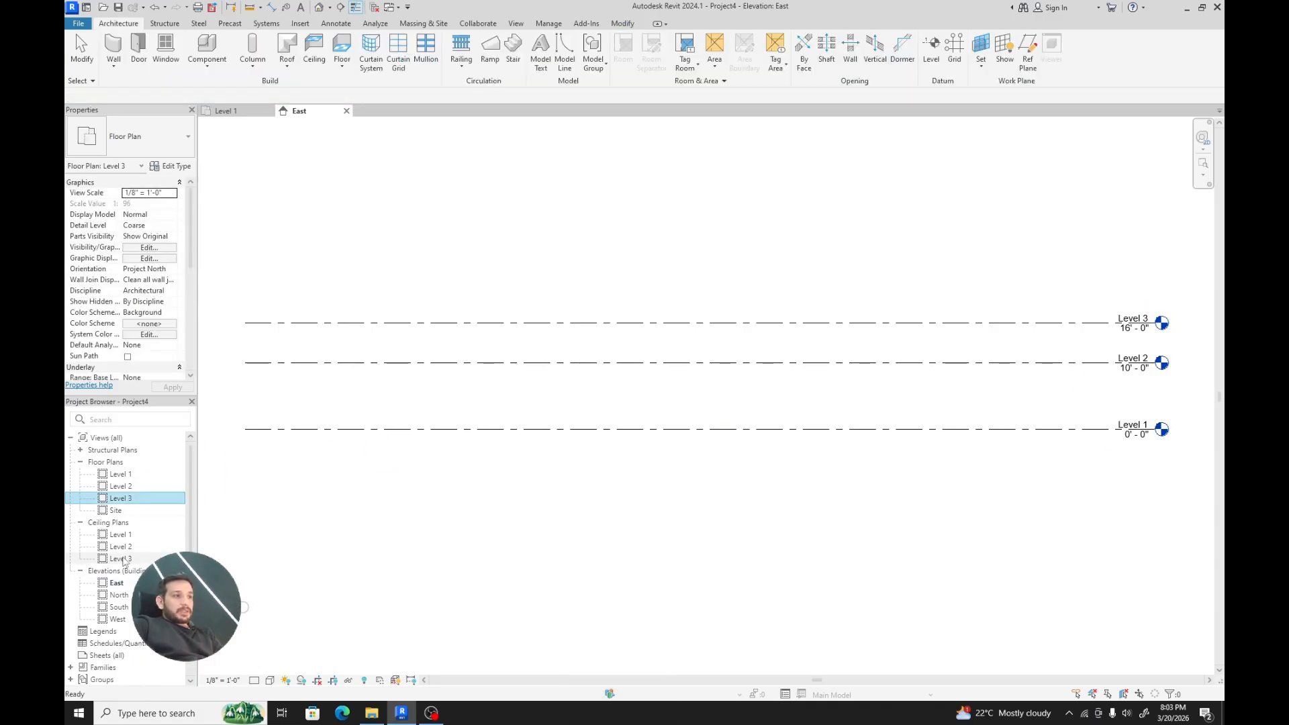
left_click(124, 561)
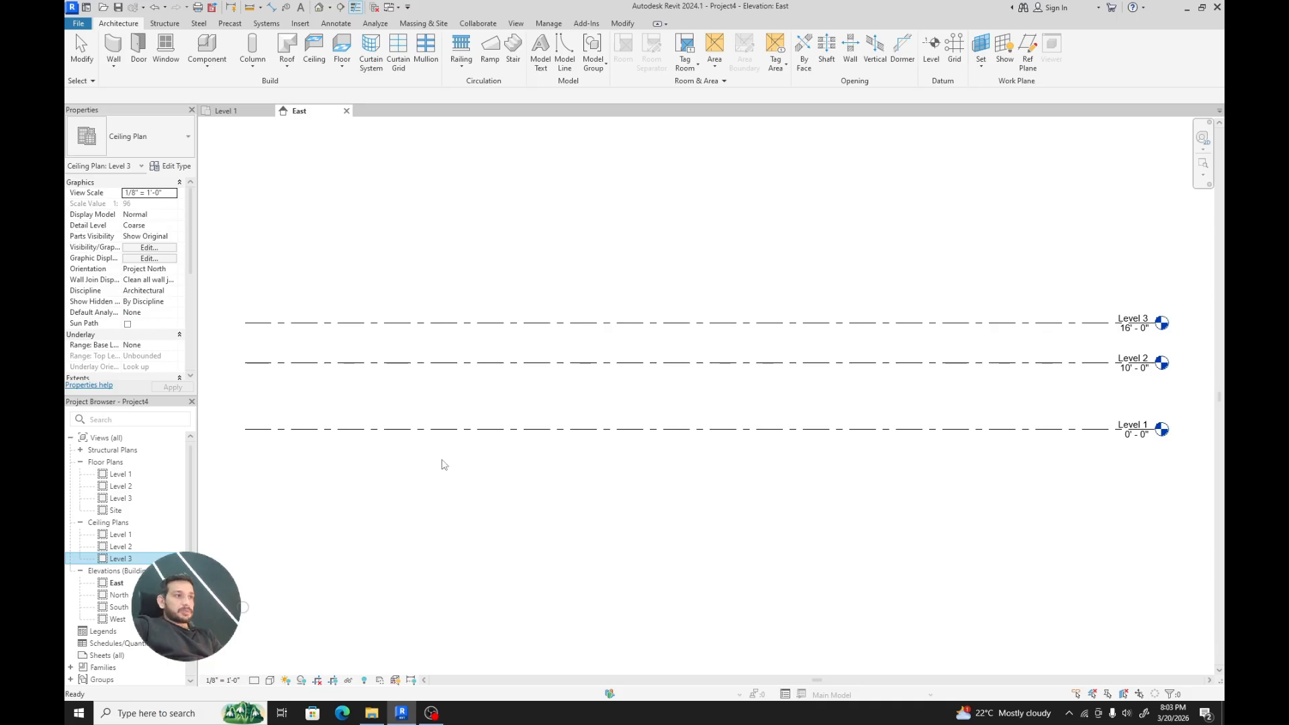
left_click(516, 271)
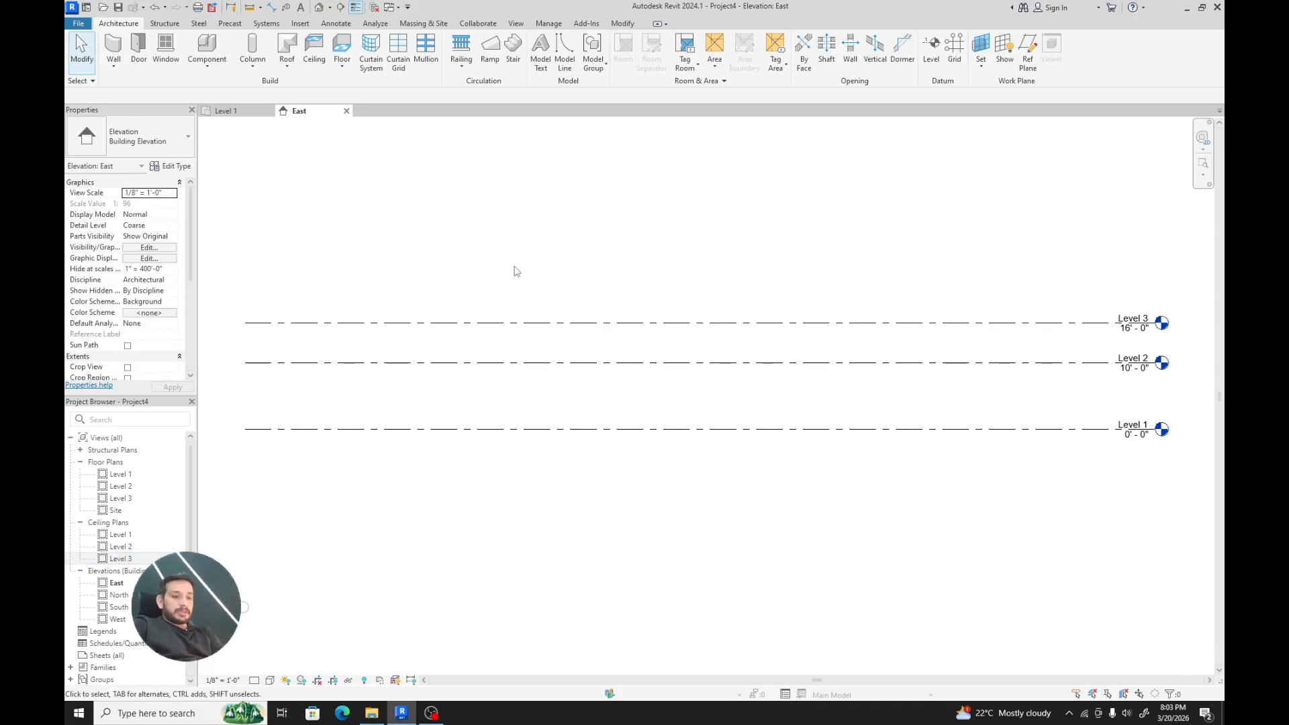
Step: Draw another level above Level 3 at 23'-0" elevation, aligned with both ends of the existing levels
key("l")
key("l")
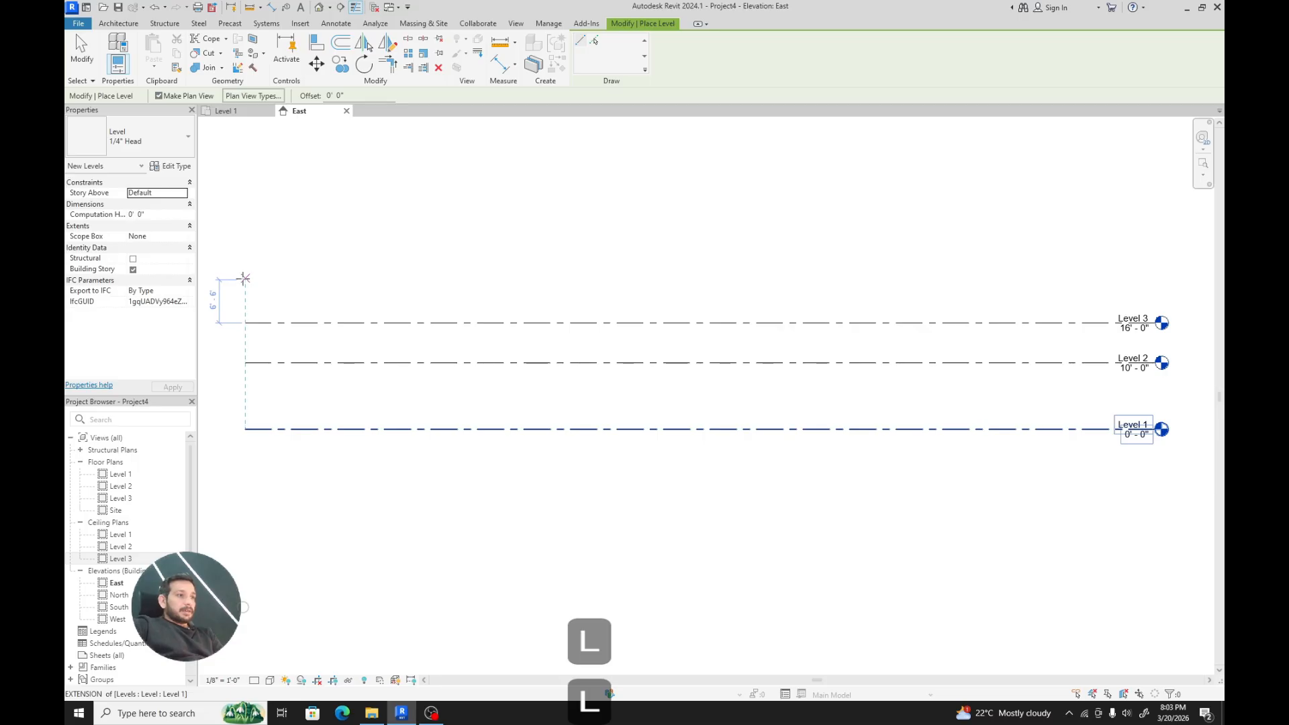
left_click(243, 275)
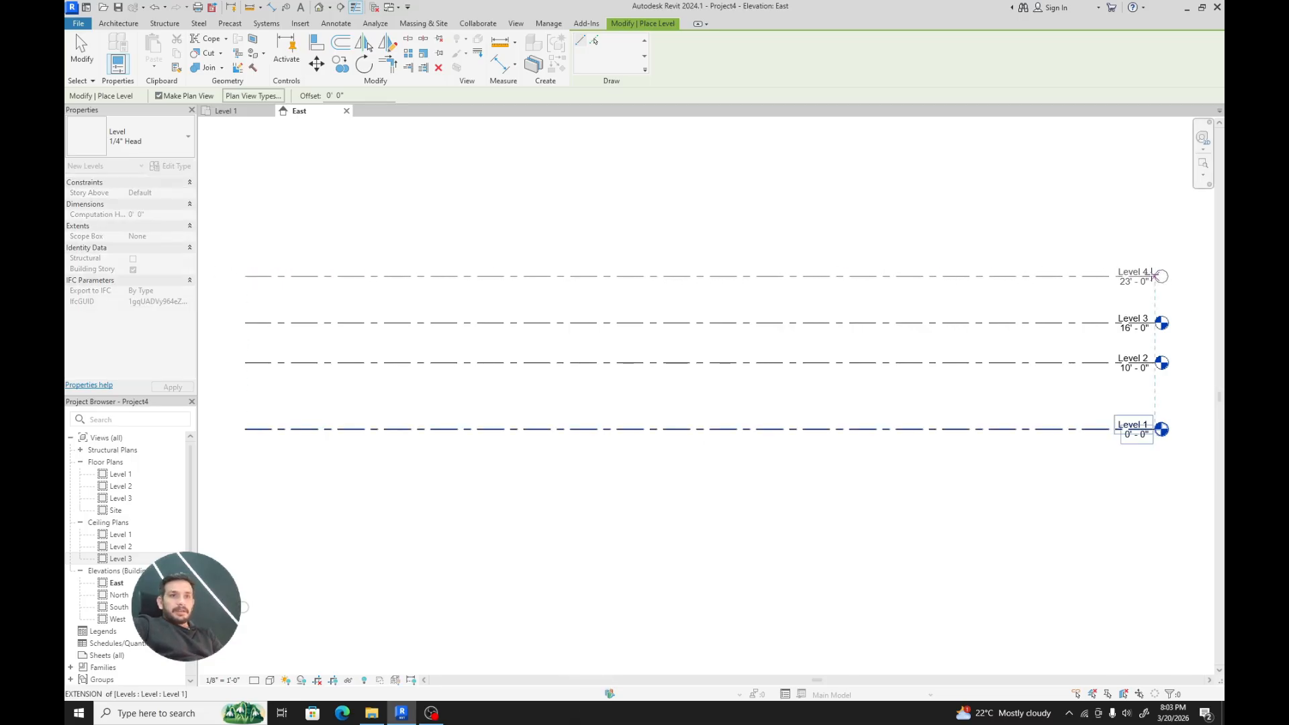
left_click(1152, 276)
key("Escape")
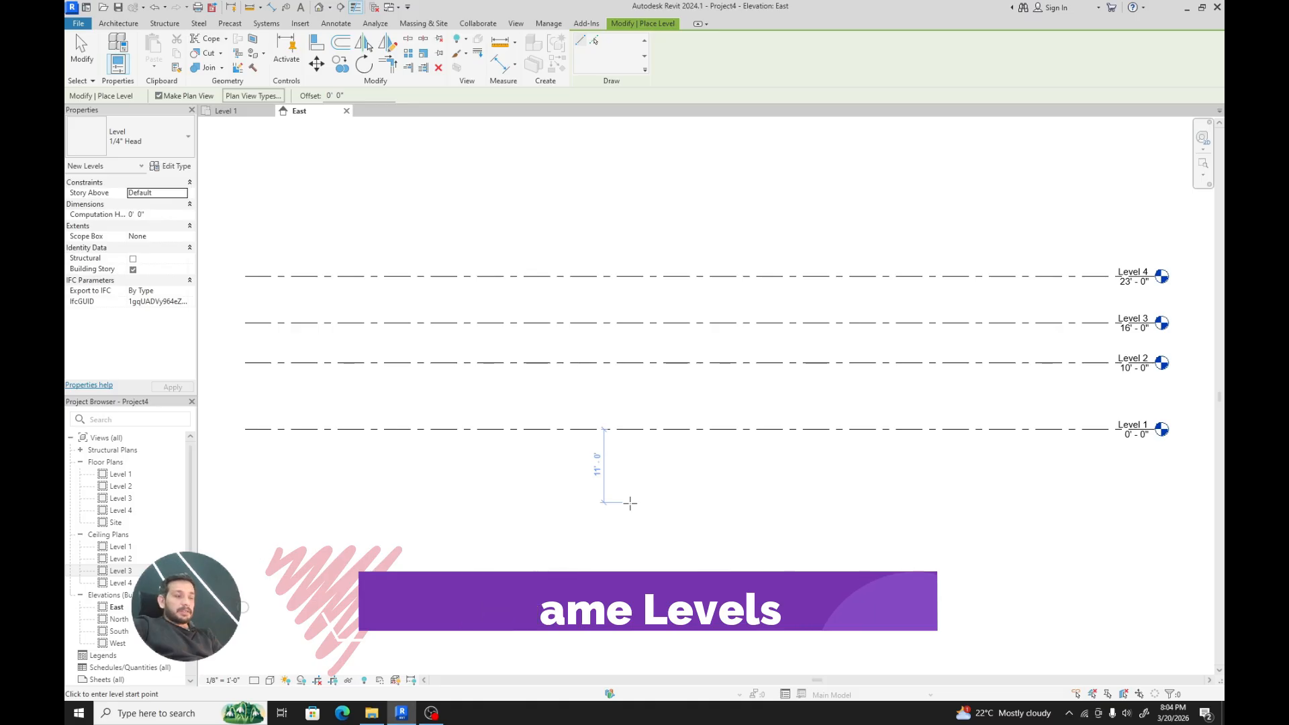
key("Escape")
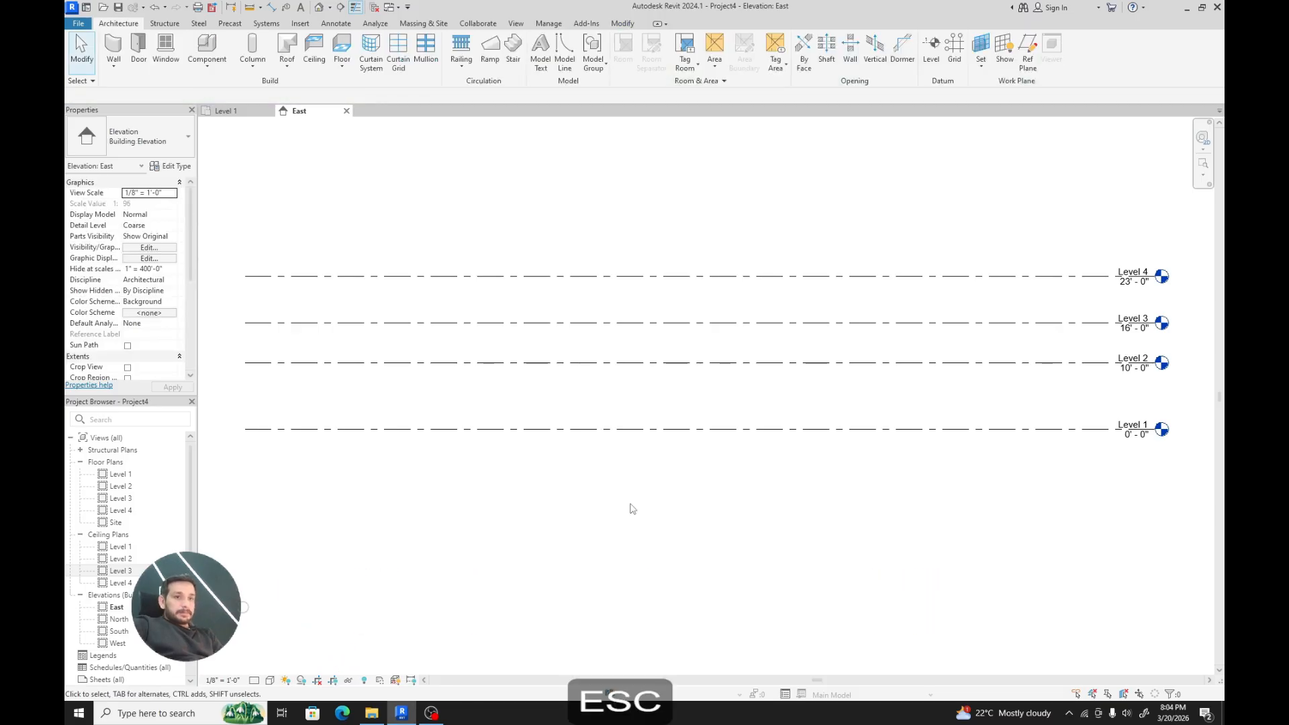
Step: Rename the Level 1 floor plan to GROUND FLOOR, applying the name to the corresponding level and views
right_click(121, 475)
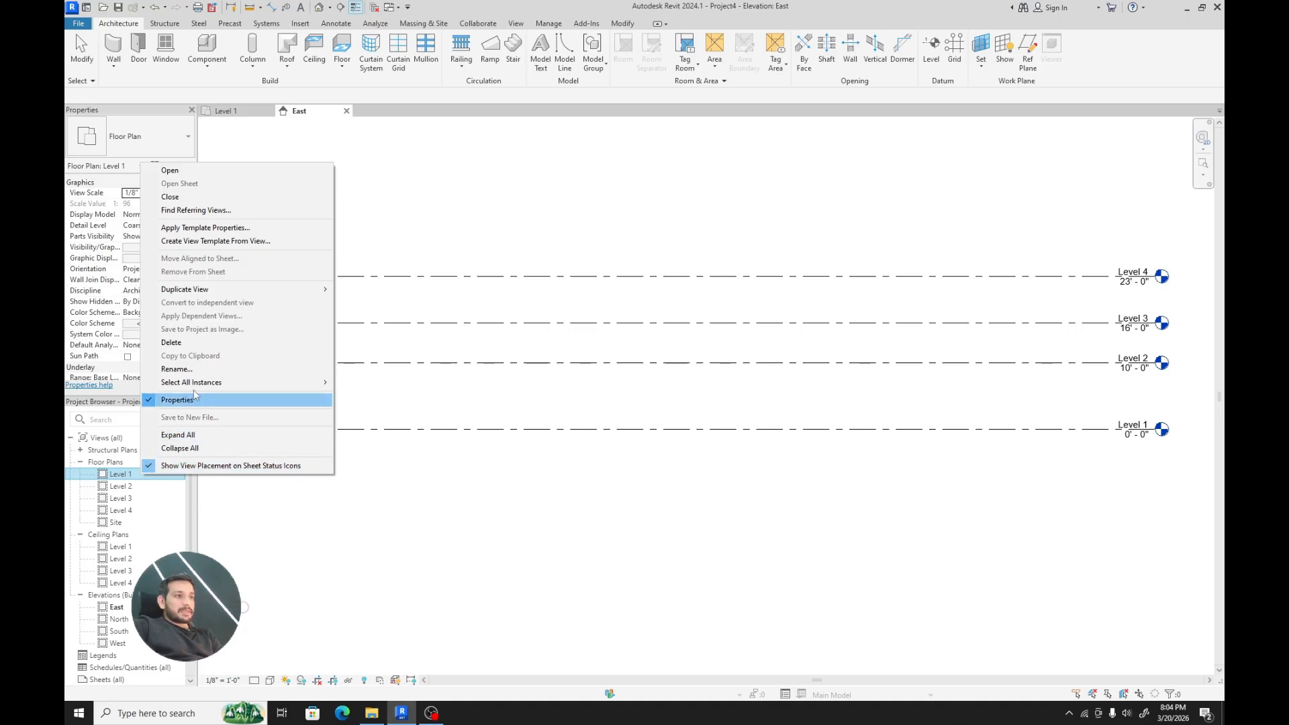
left_click(176, 370)
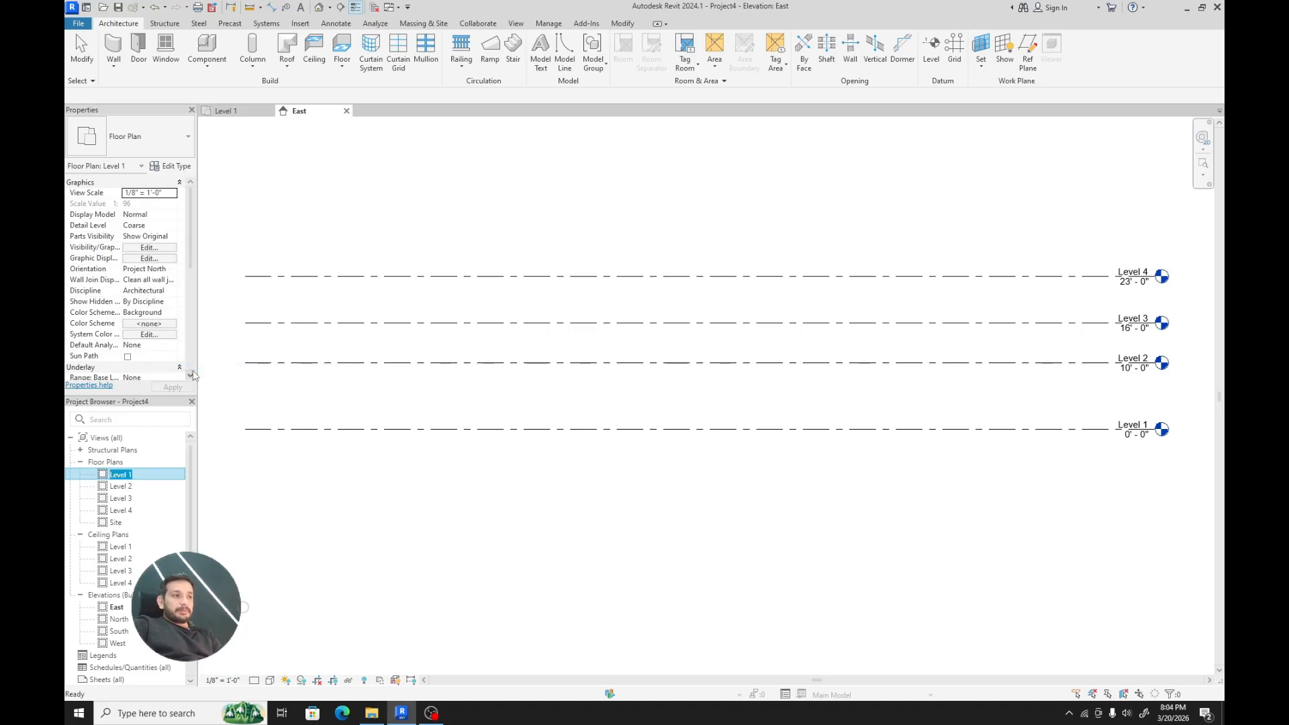
key("Caps_Lock")
type("g")
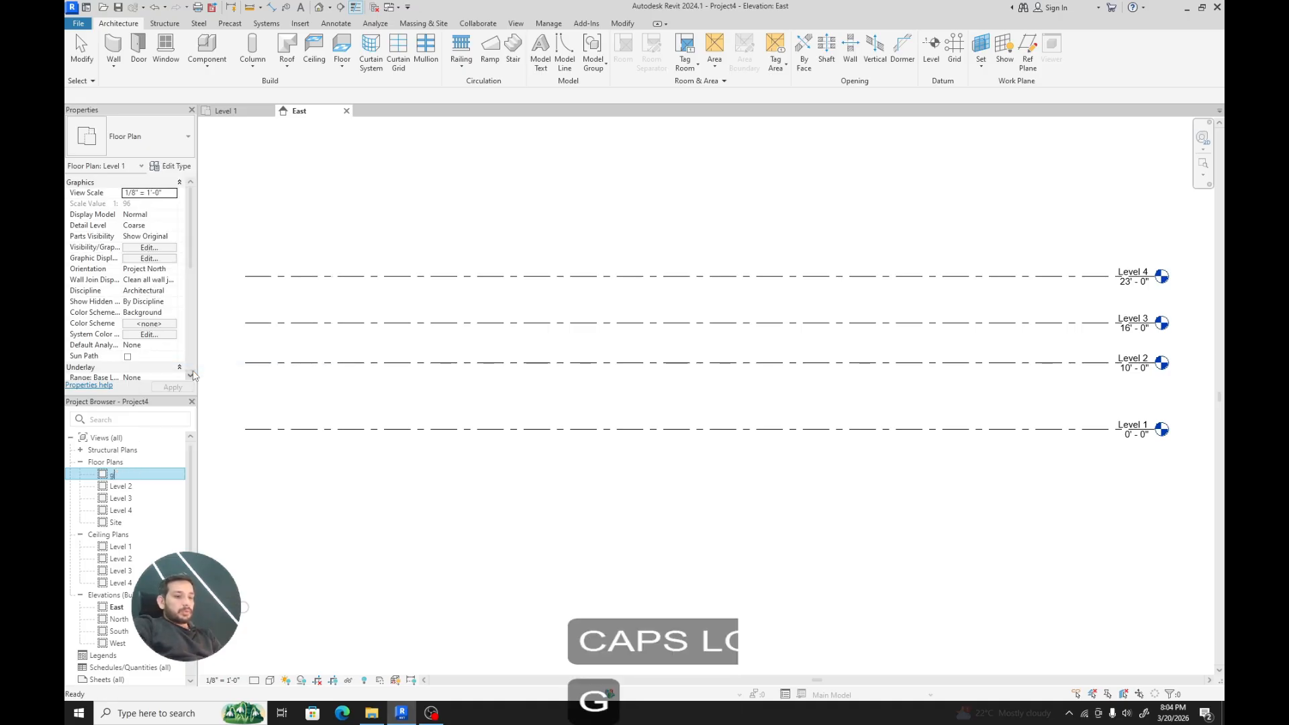
type("round floor")
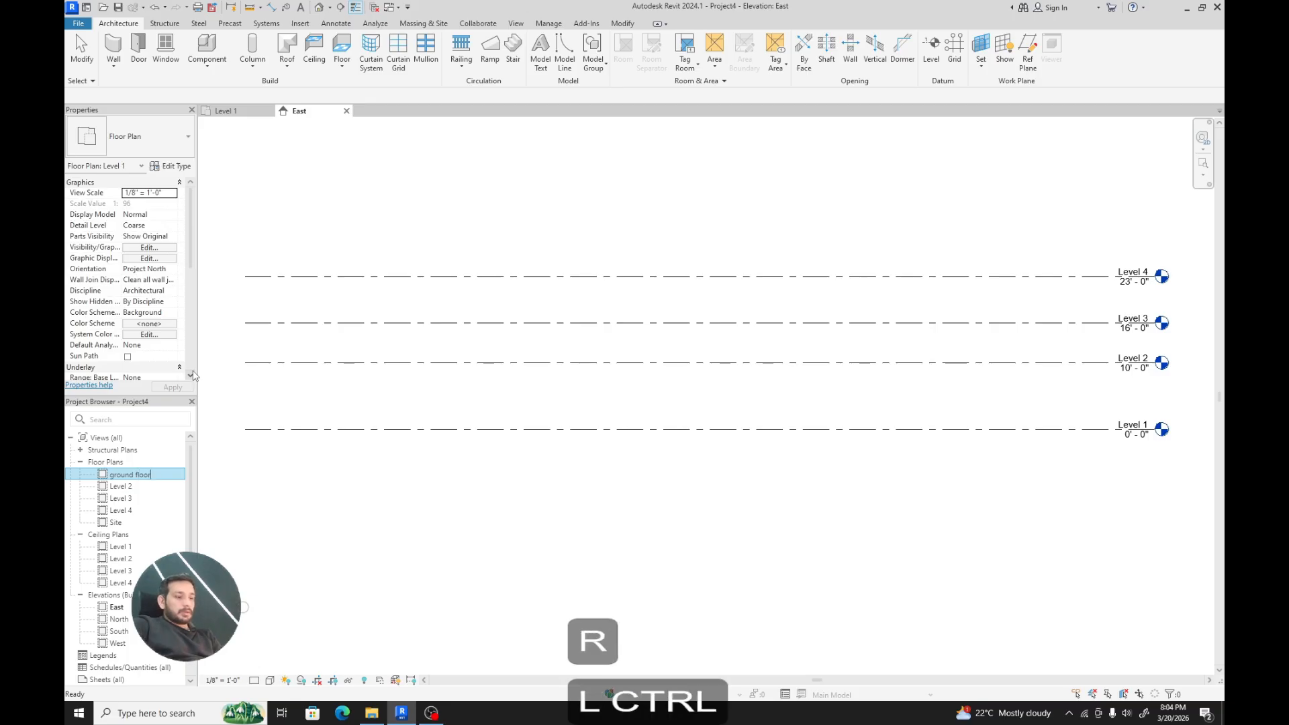
key("ctrl+a")
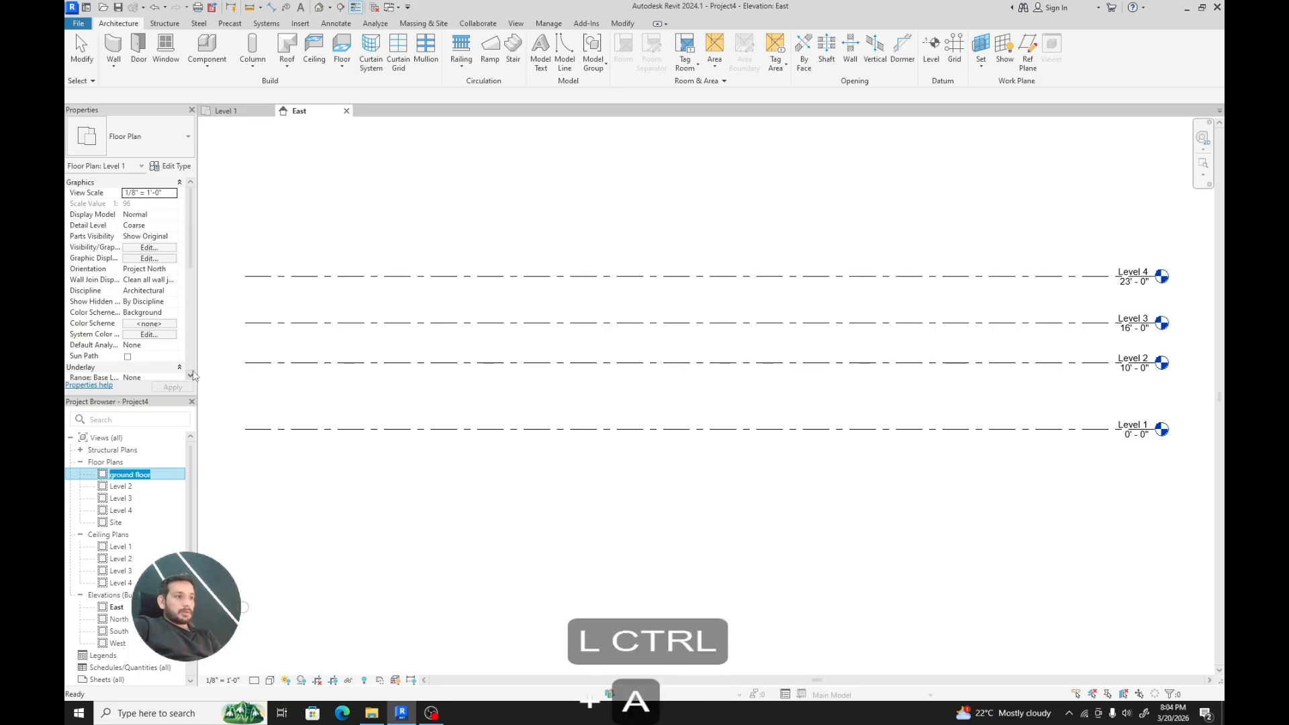
key("Caps_Lock")
type("GROUNDF")
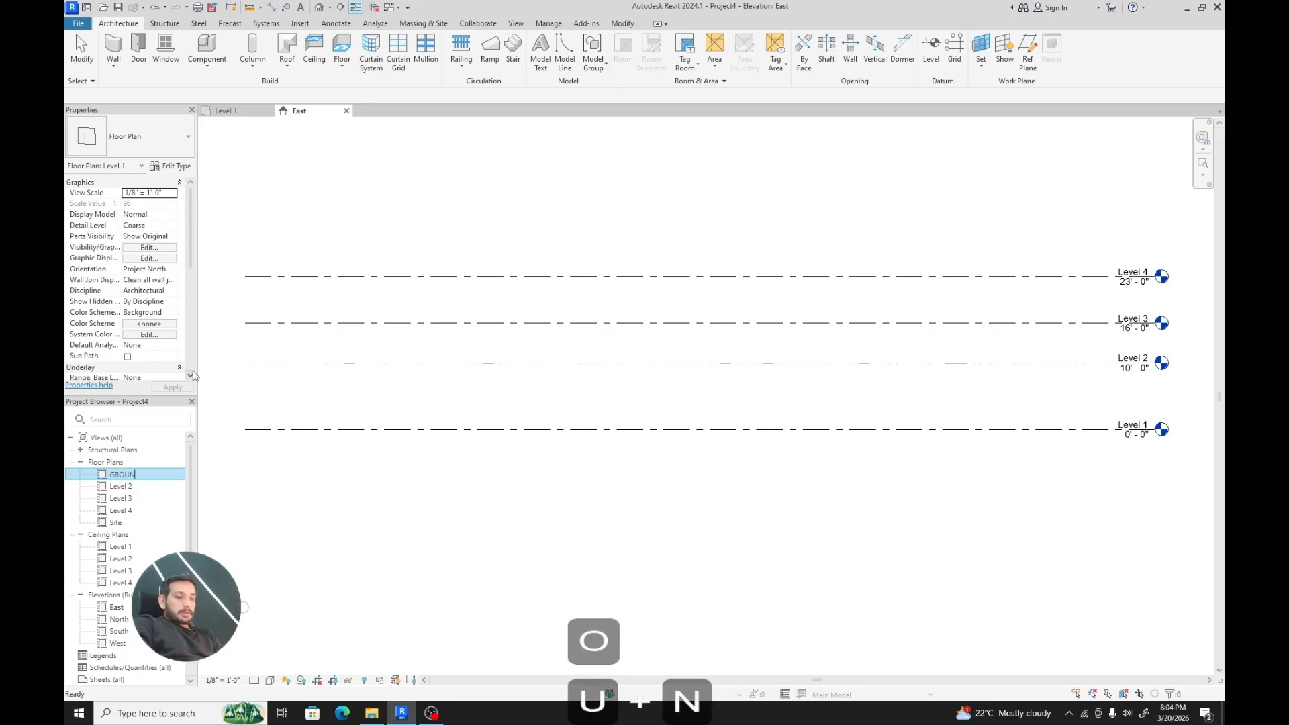
key("BackSpace")
key("BackSpace")
type("FL")
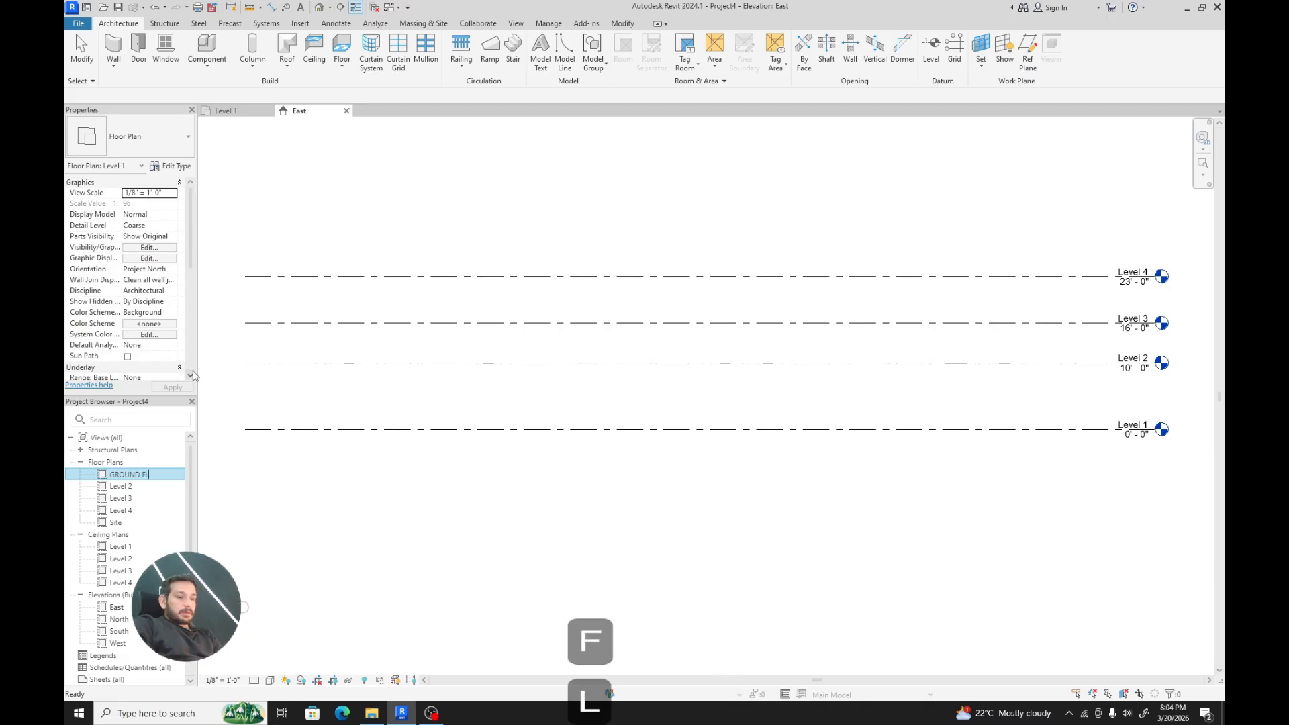
type("OOR")
key("Return")
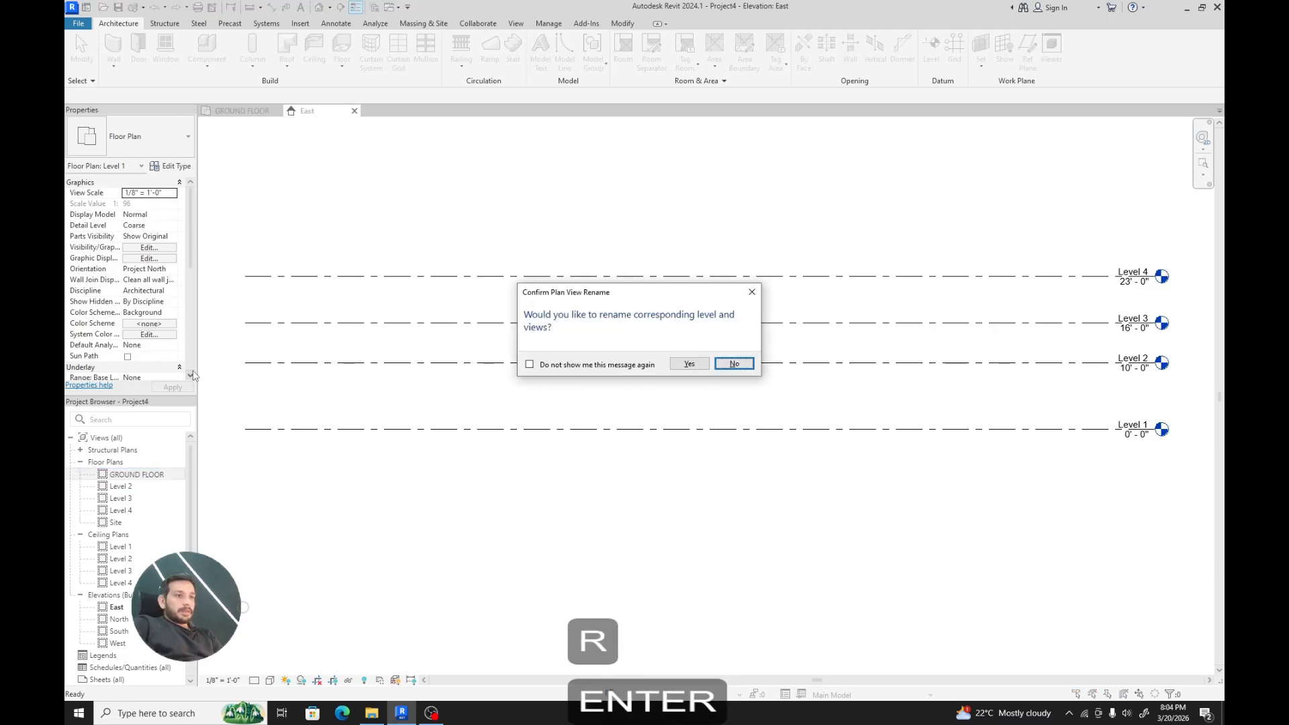
left_click(697, 365)
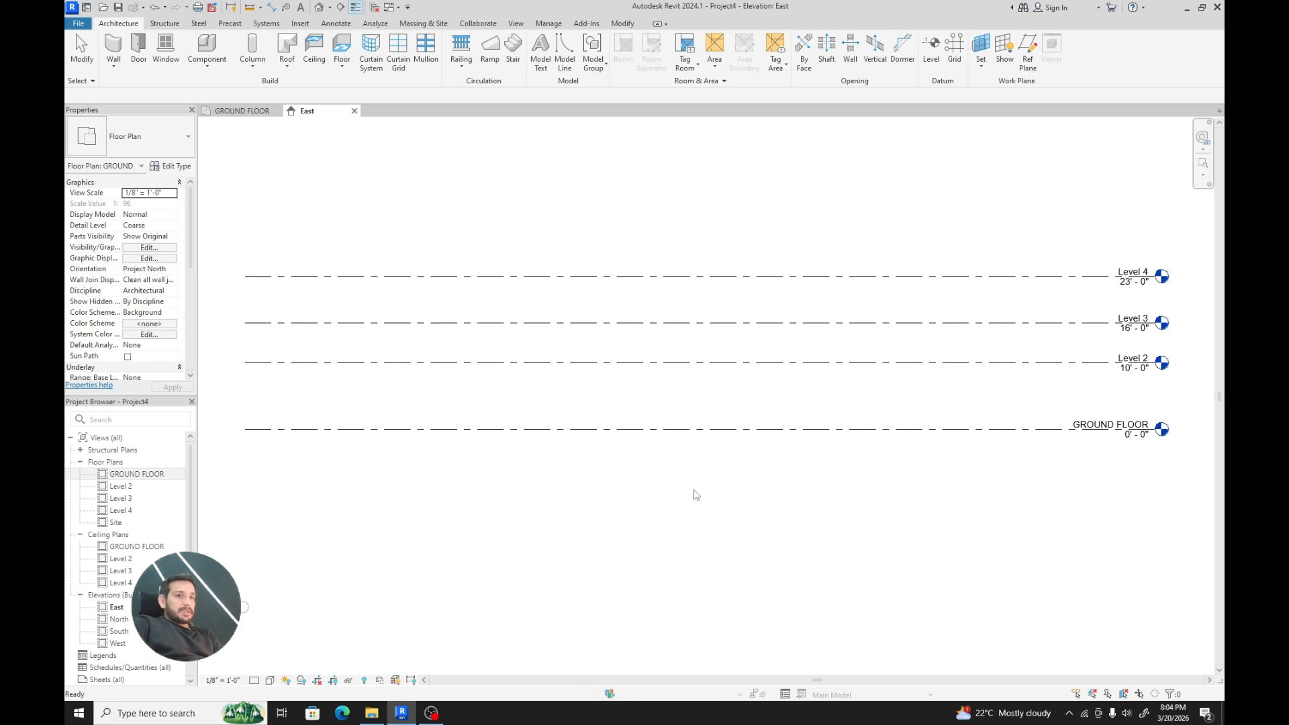
Step: Rename Level 2 to FIRST FLOOR at its level head, and rename the corresponding views as well
left_click(127, 487)
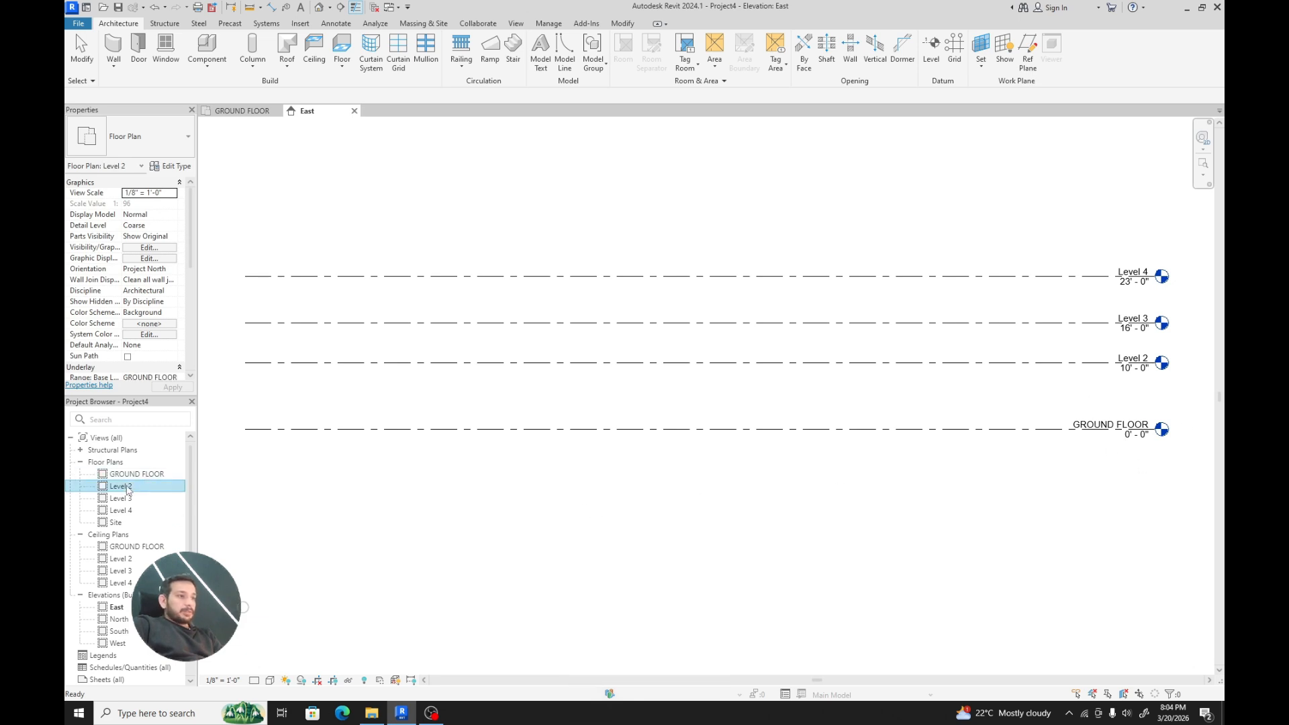
scroll(1143, 357, "up", 4)
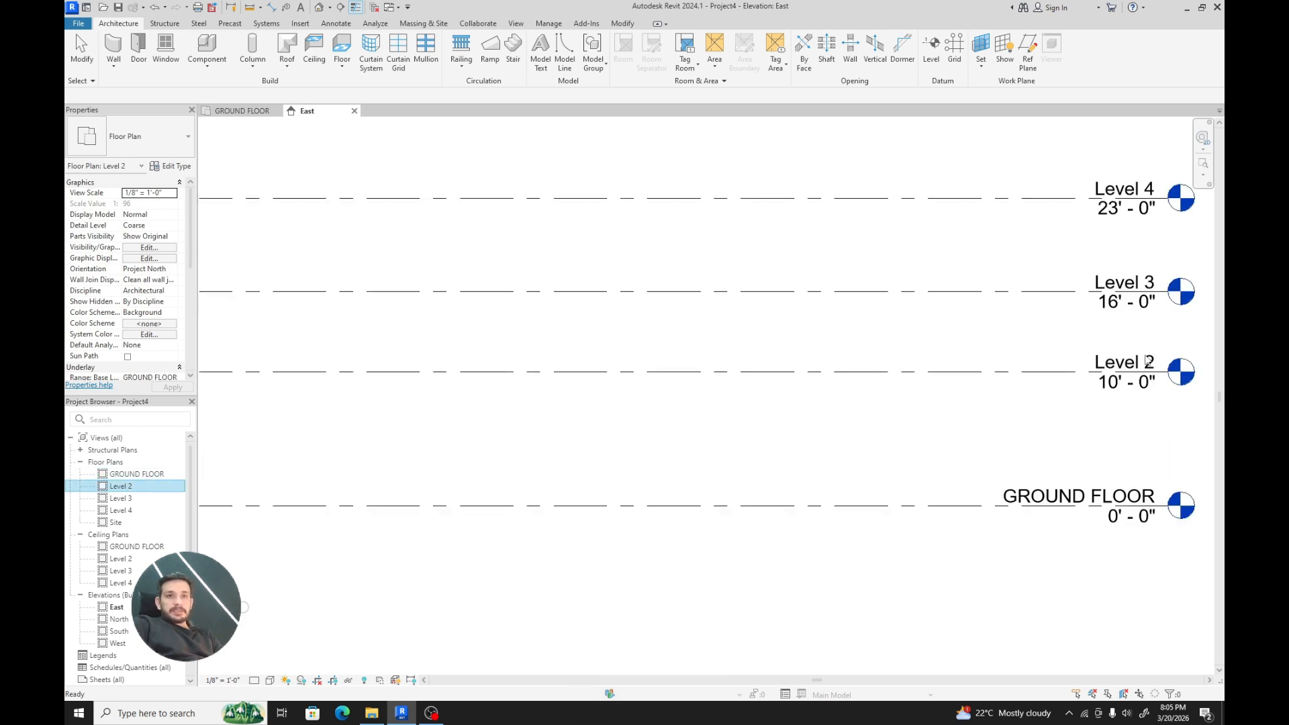
left_click(1129, 369)
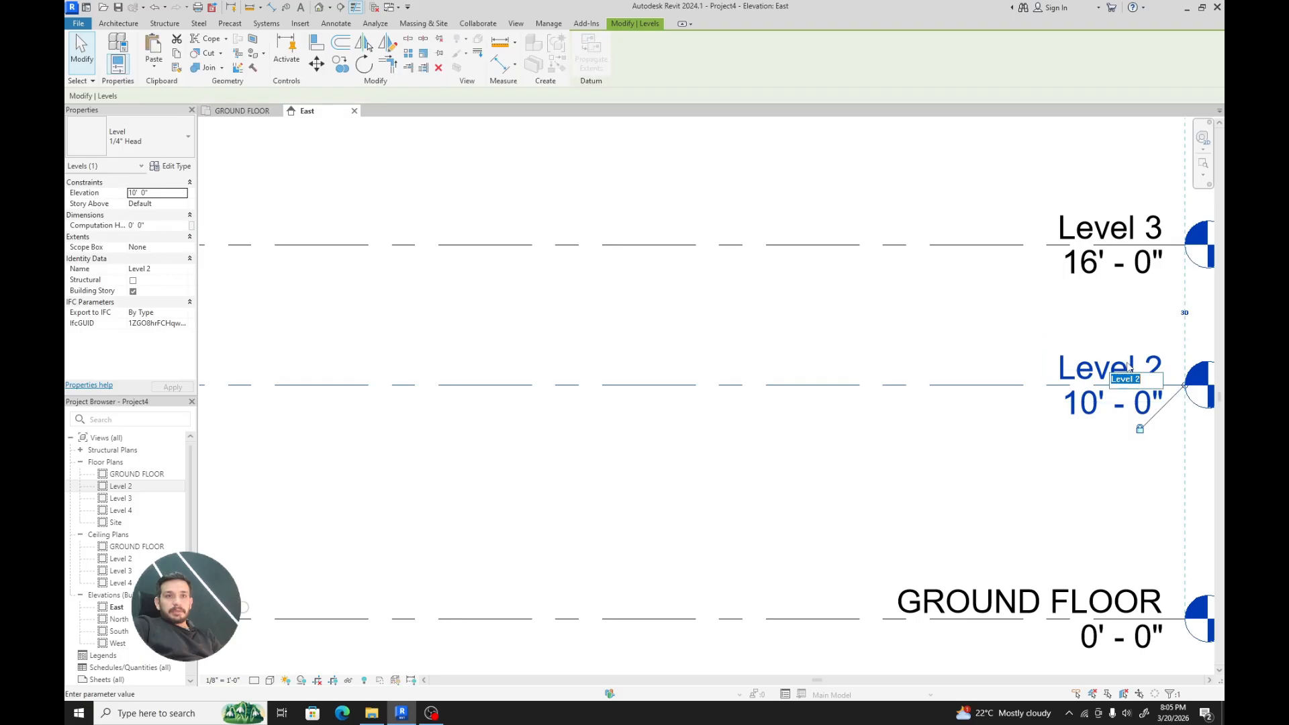
left_click(1129, 370)
type("FIRT")
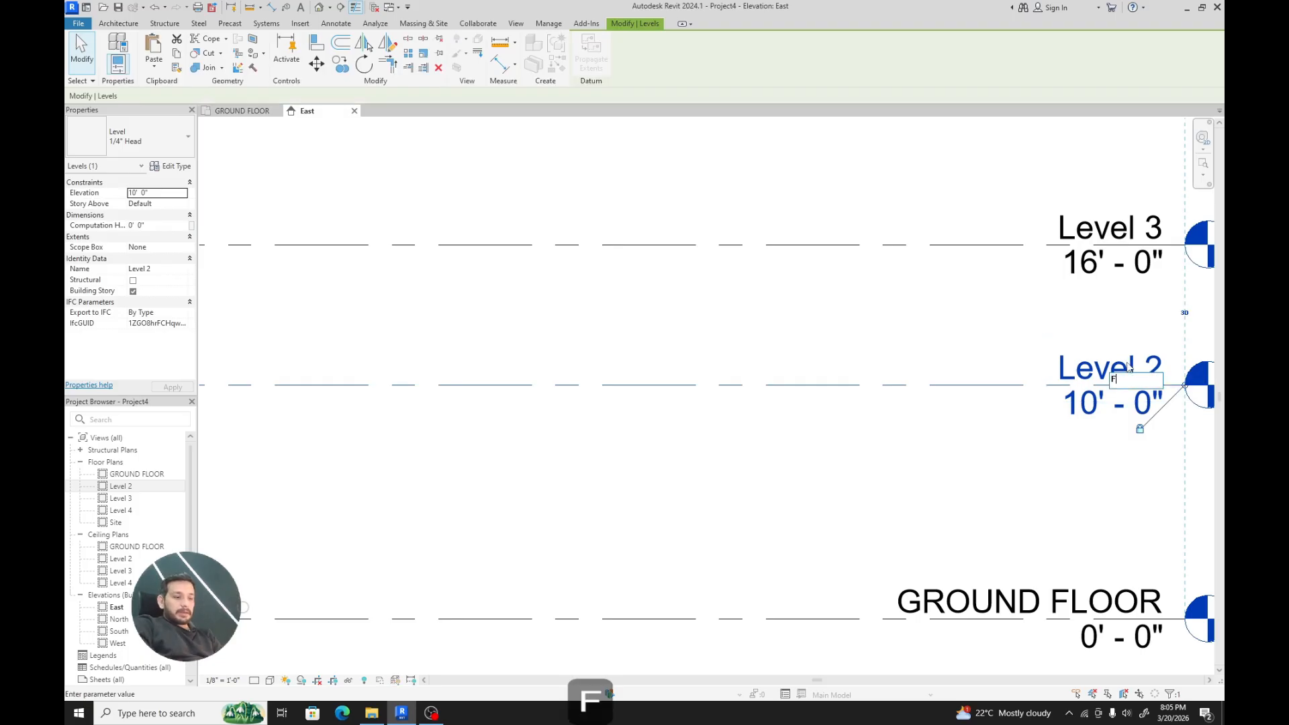
key("BackSpace")
key("BackSpace")
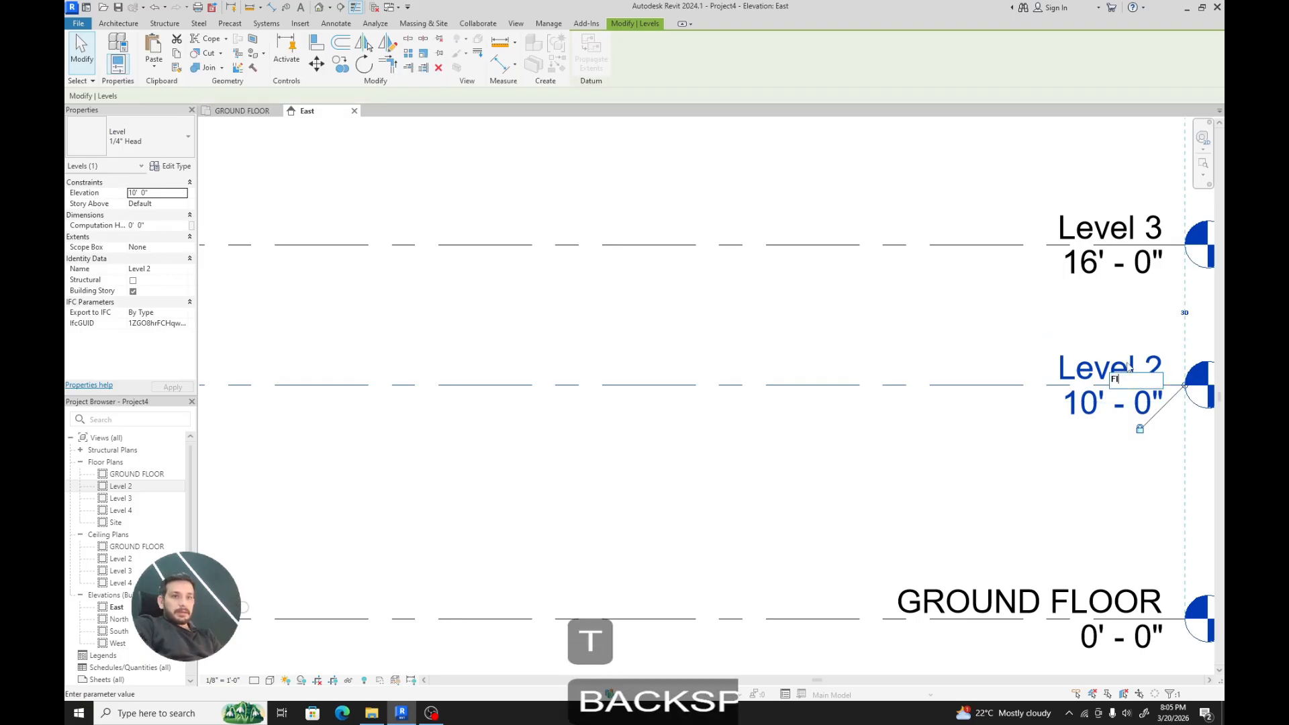
type("RST FLOOR")
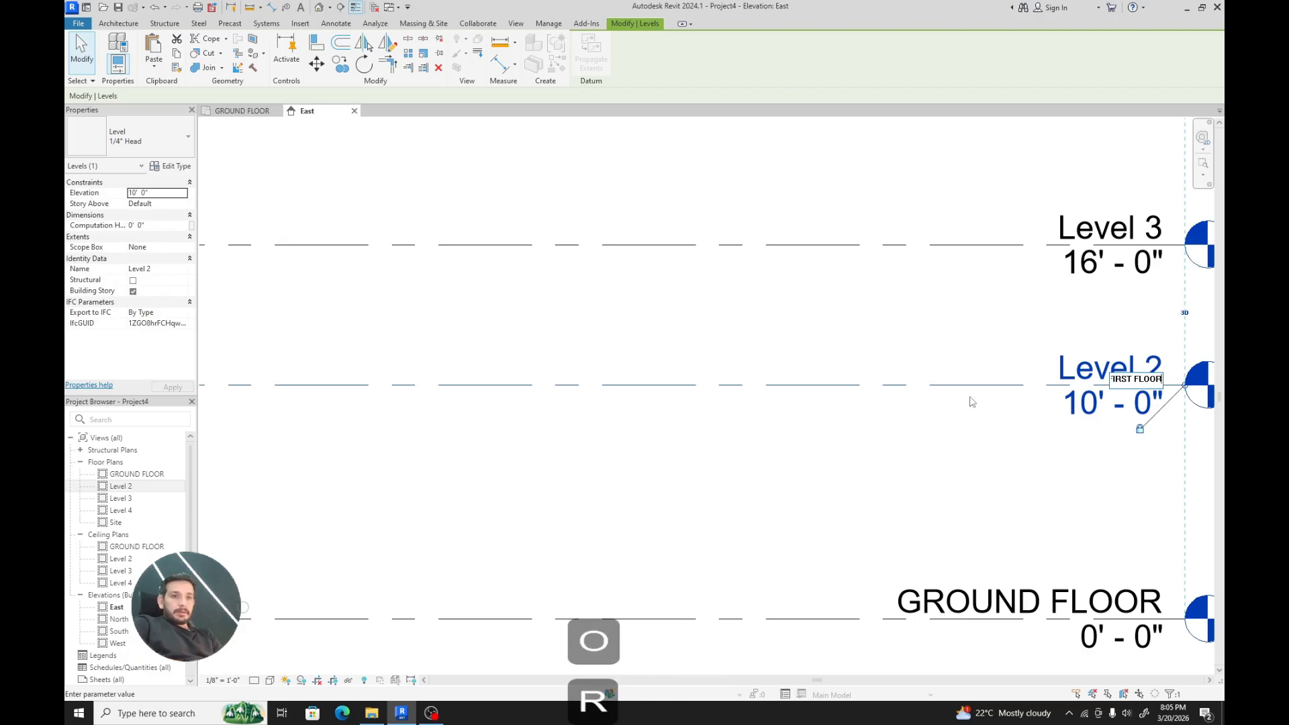
key("Return")
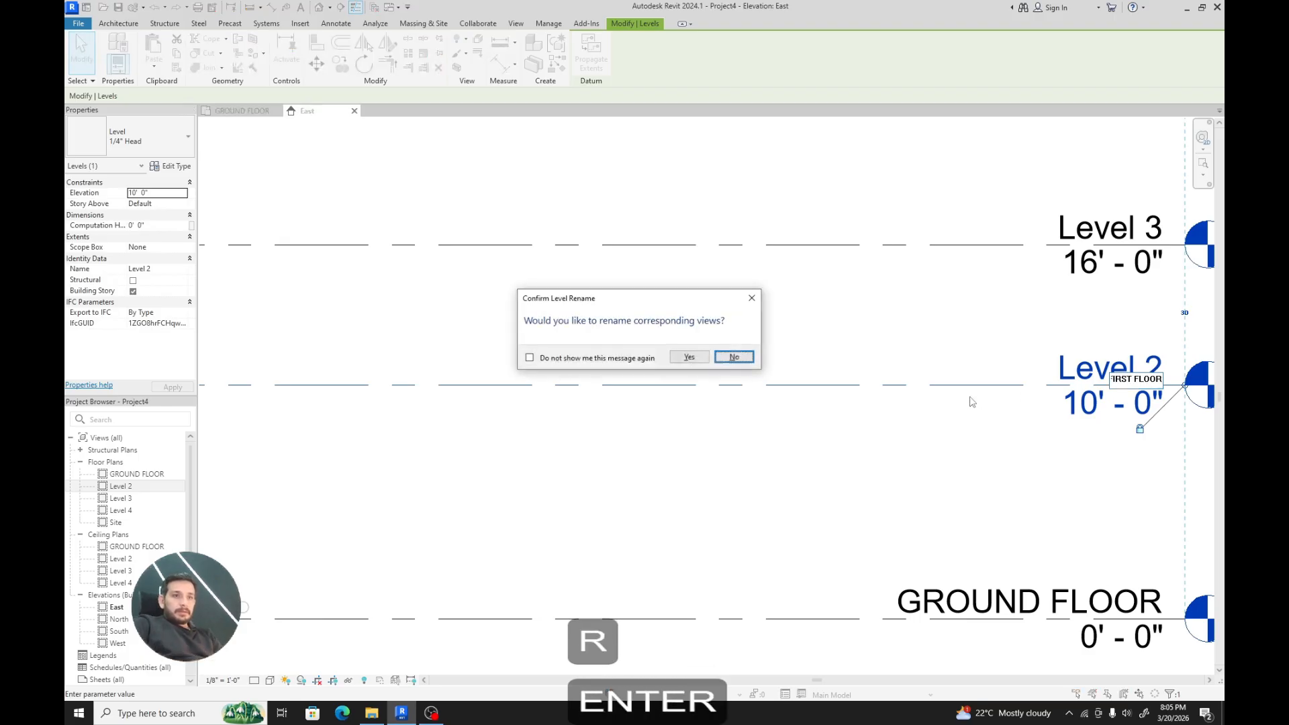
left_click(688, 359)
Step: Rename Level 3 to THIRD FLOOR at its level head, and rename the corresponding views as well
scroll(561, 482, "down", 2)
scroll(960, 309, "up", 3)
left_click(871, 345)
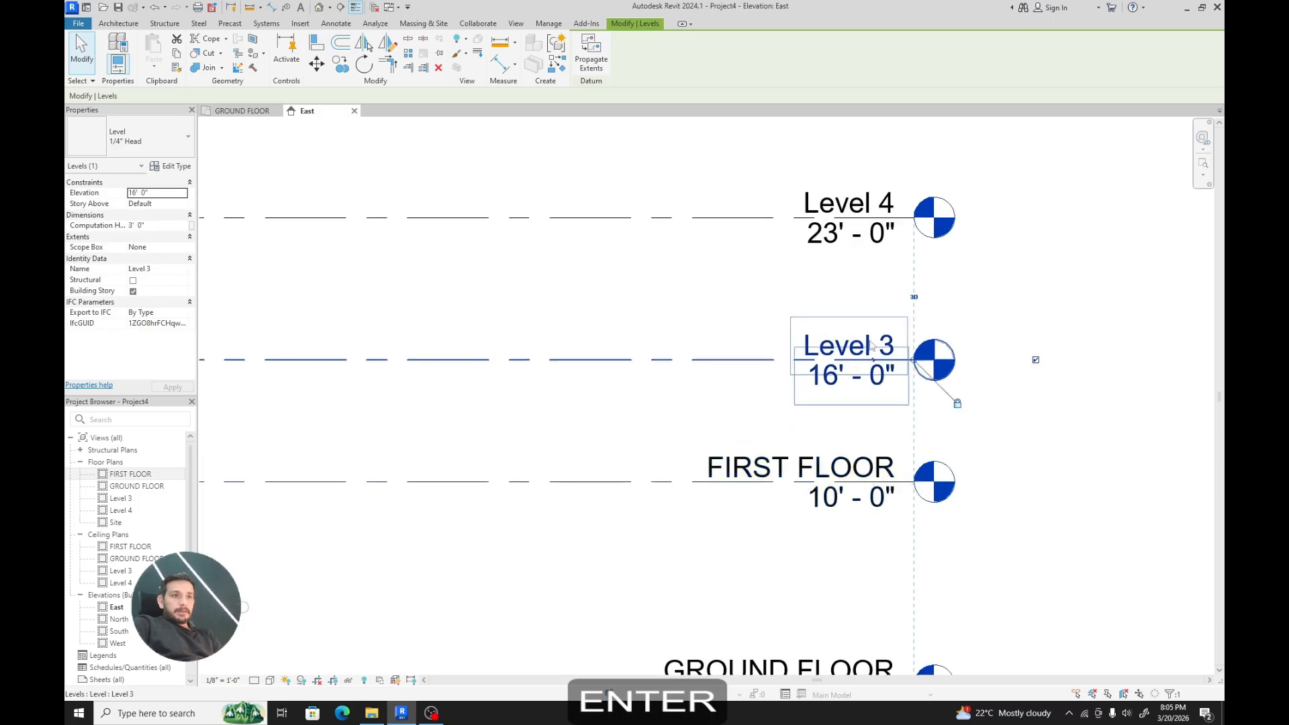
left_click(871, 345)
type("TH")
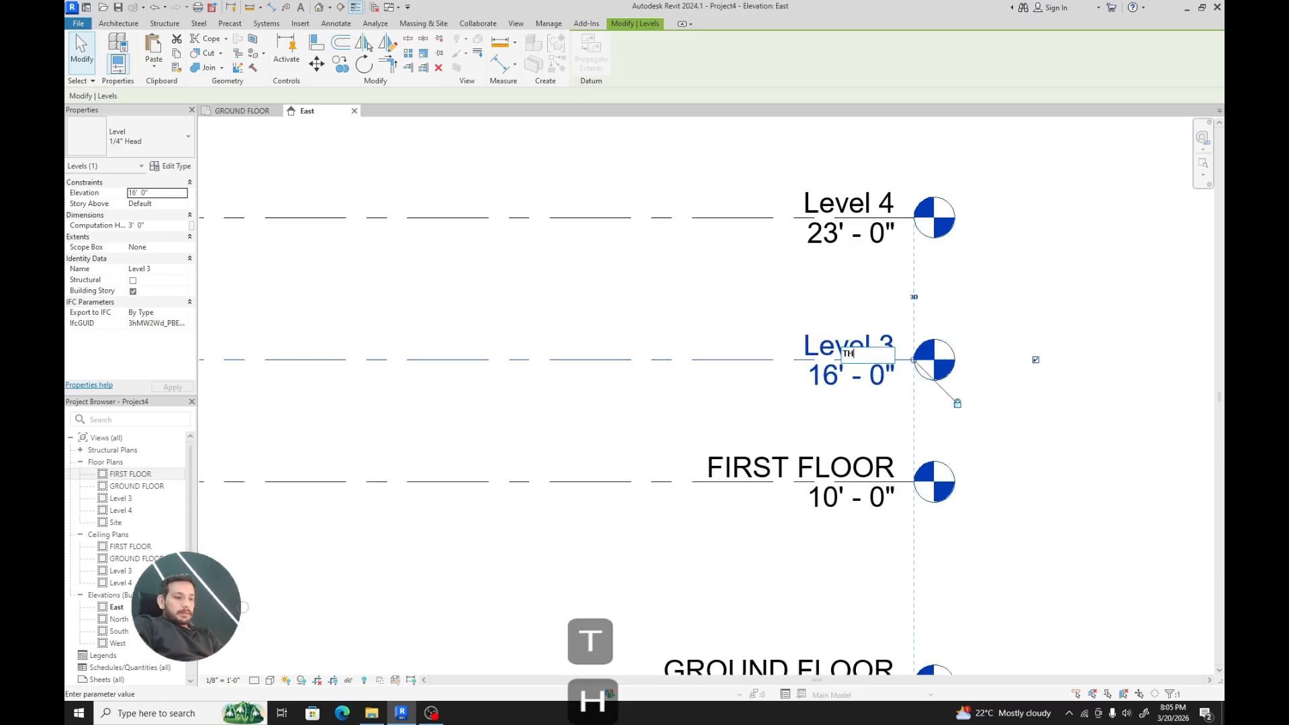
type("IRSD FLOOR")
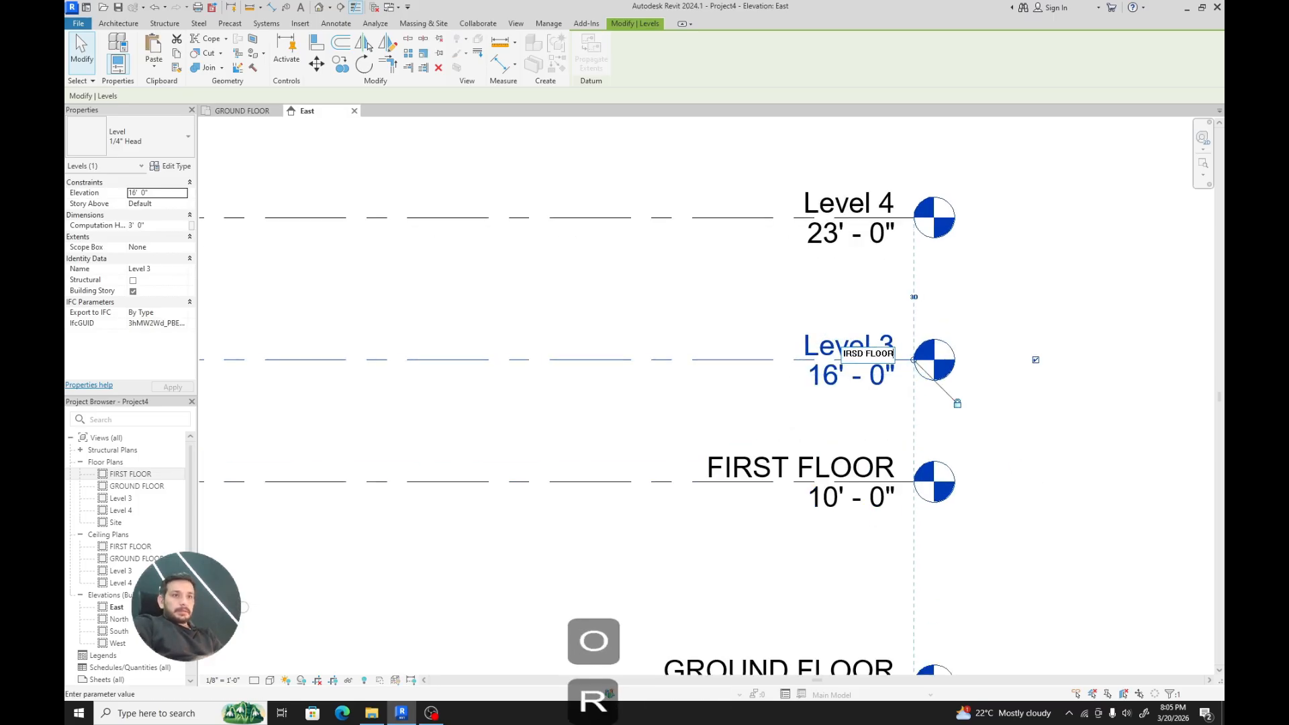
left_click(861, 355)
key("BackSpace")
key("Return")
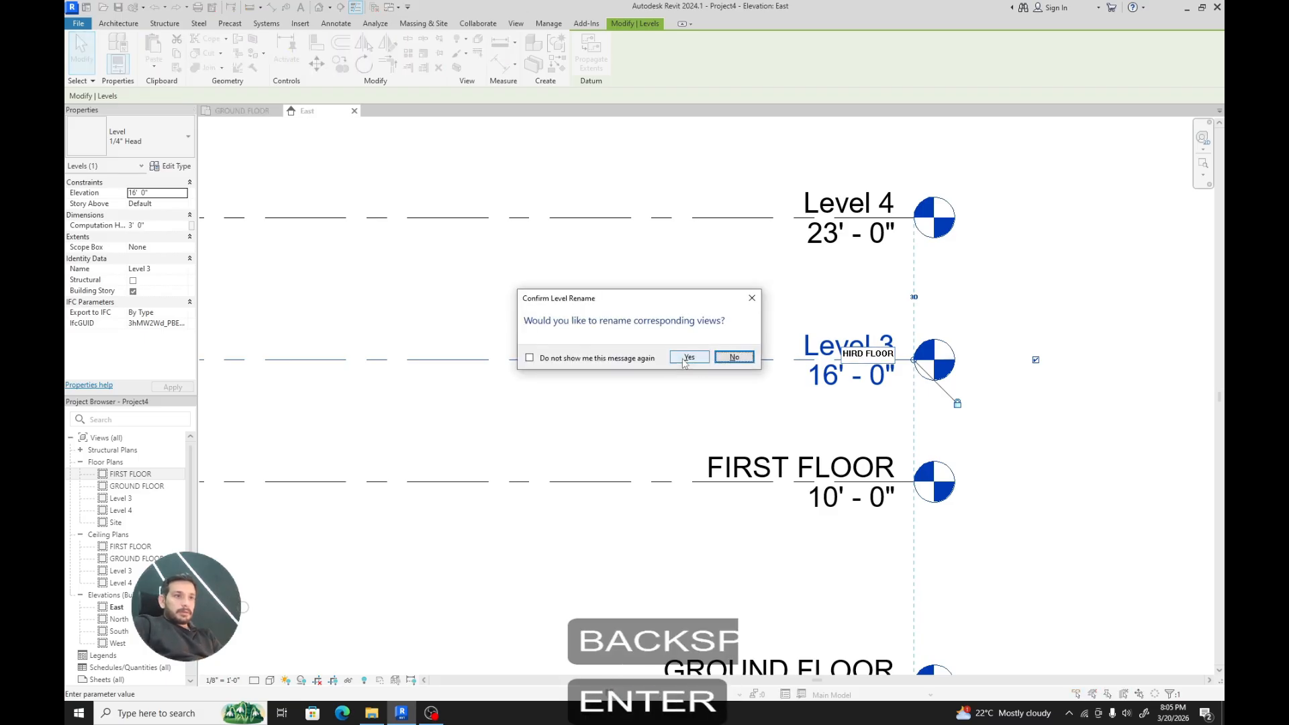
left_click(688, 358)
Step: Rename Level 4 to SECOND FLOOR at its level head, and rename the corresponding views as well
left_click(830, 208)
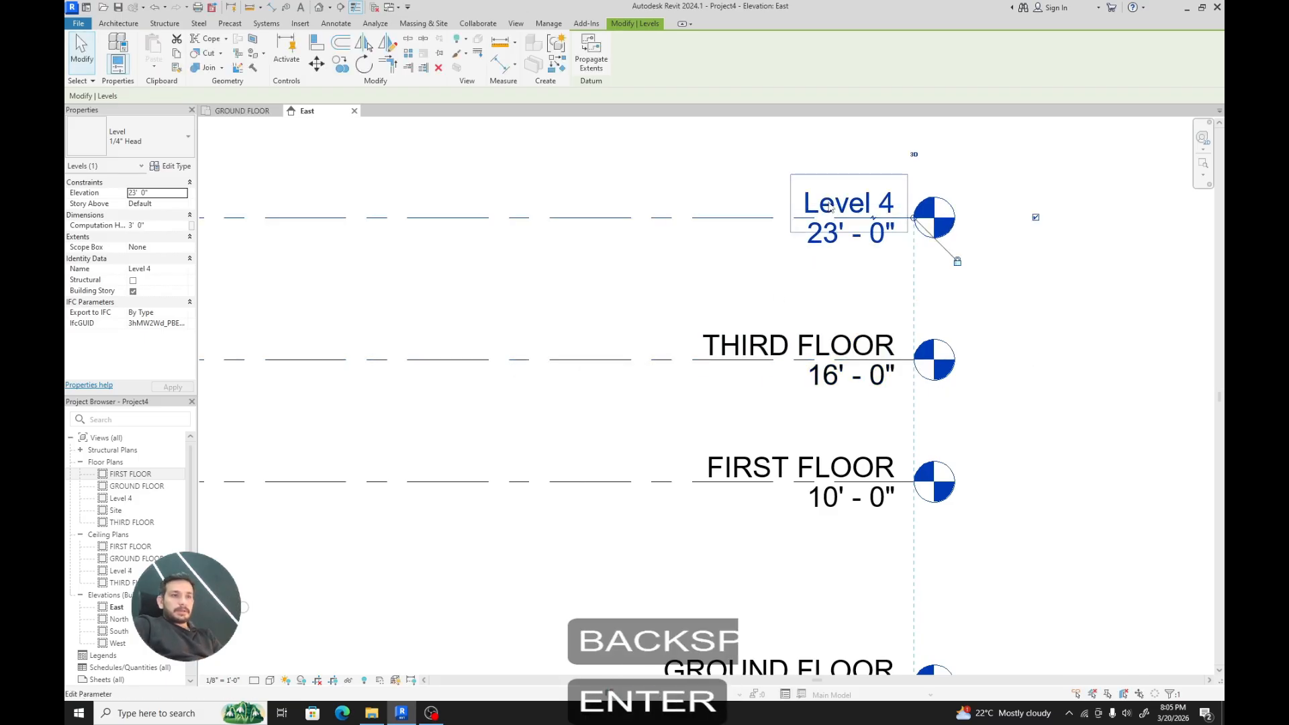
left_click(768, 341)
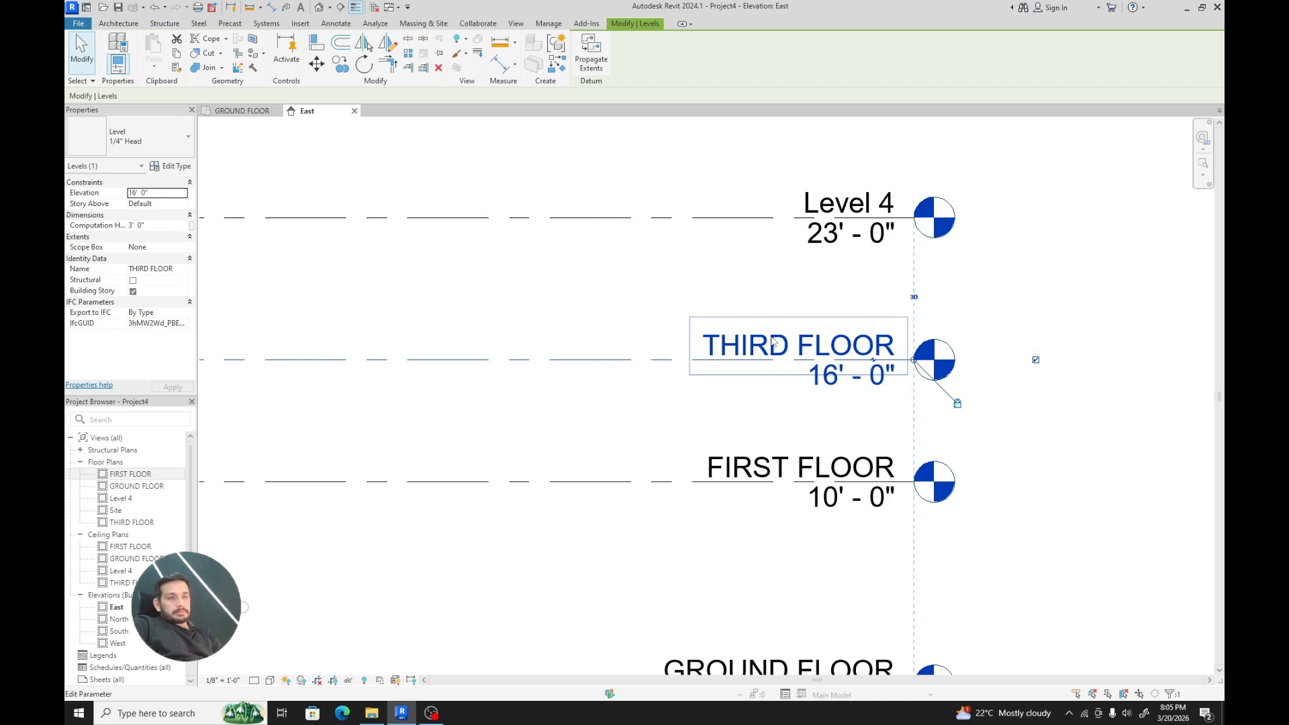
left_click(835, 203)
left_click(835, 203)
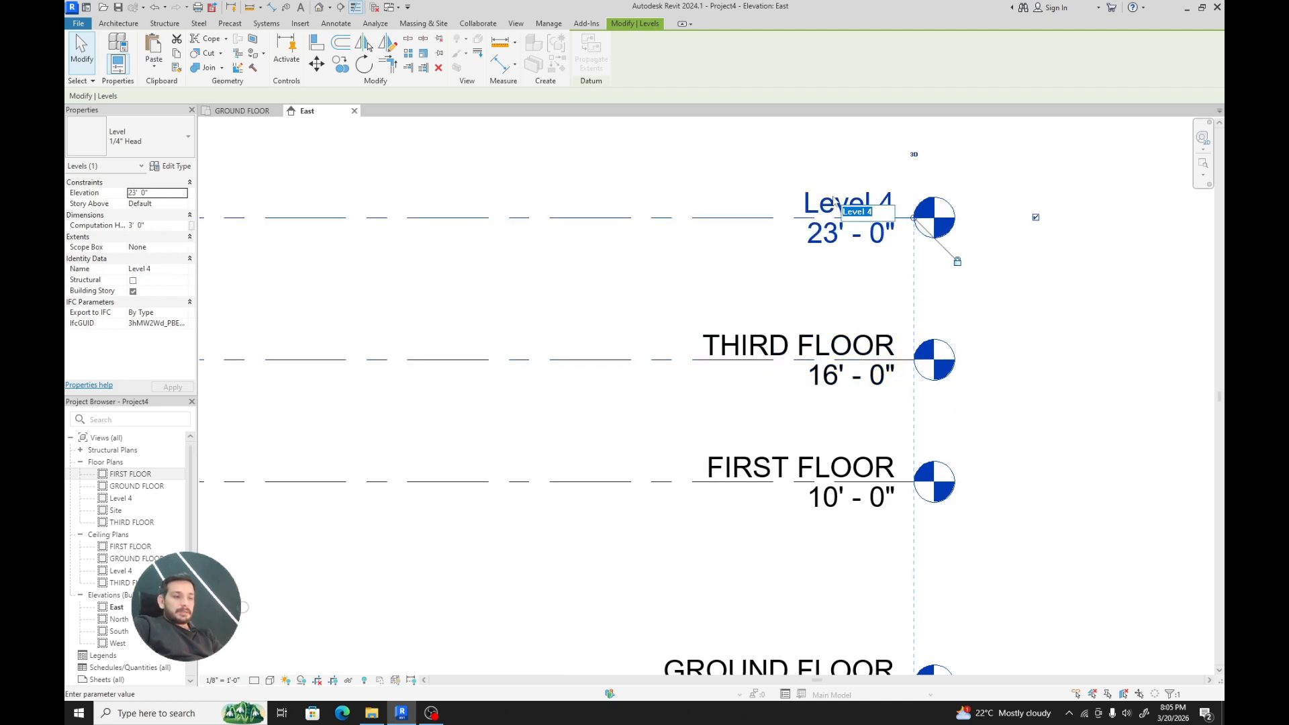
type("SECOND FL")
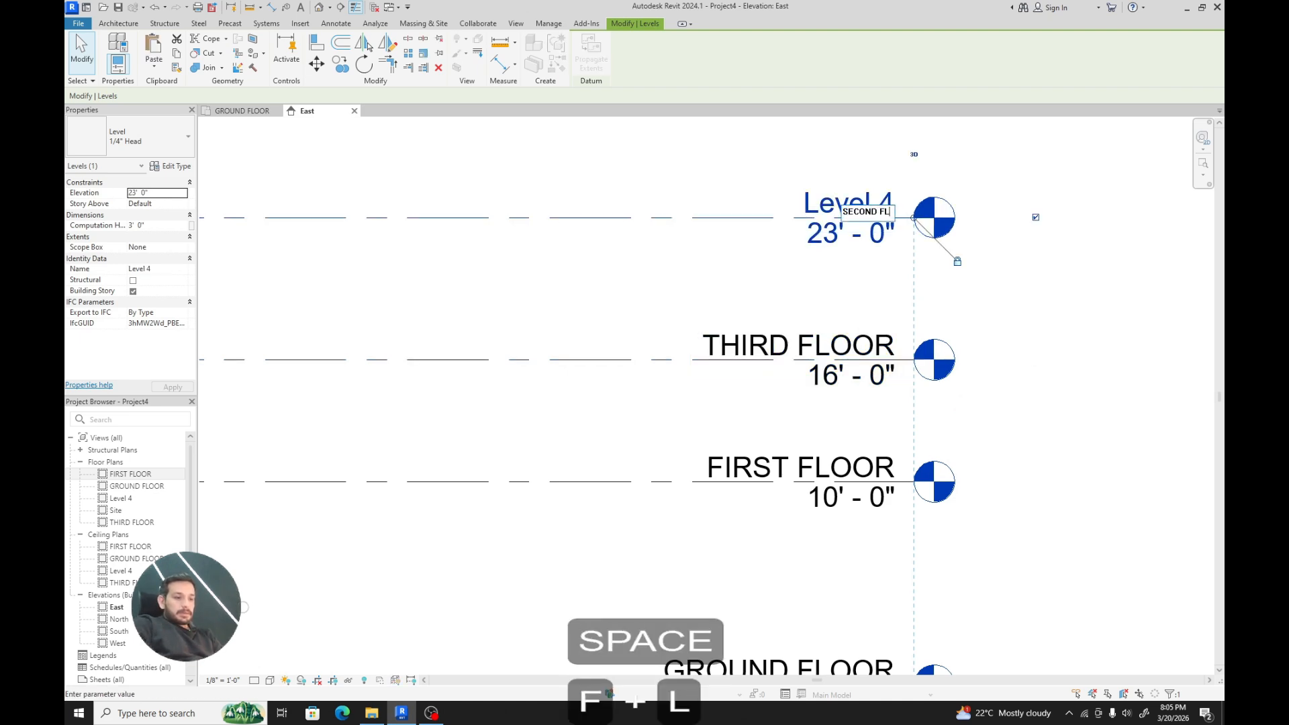
type("OOR")
left_click(652, 274)
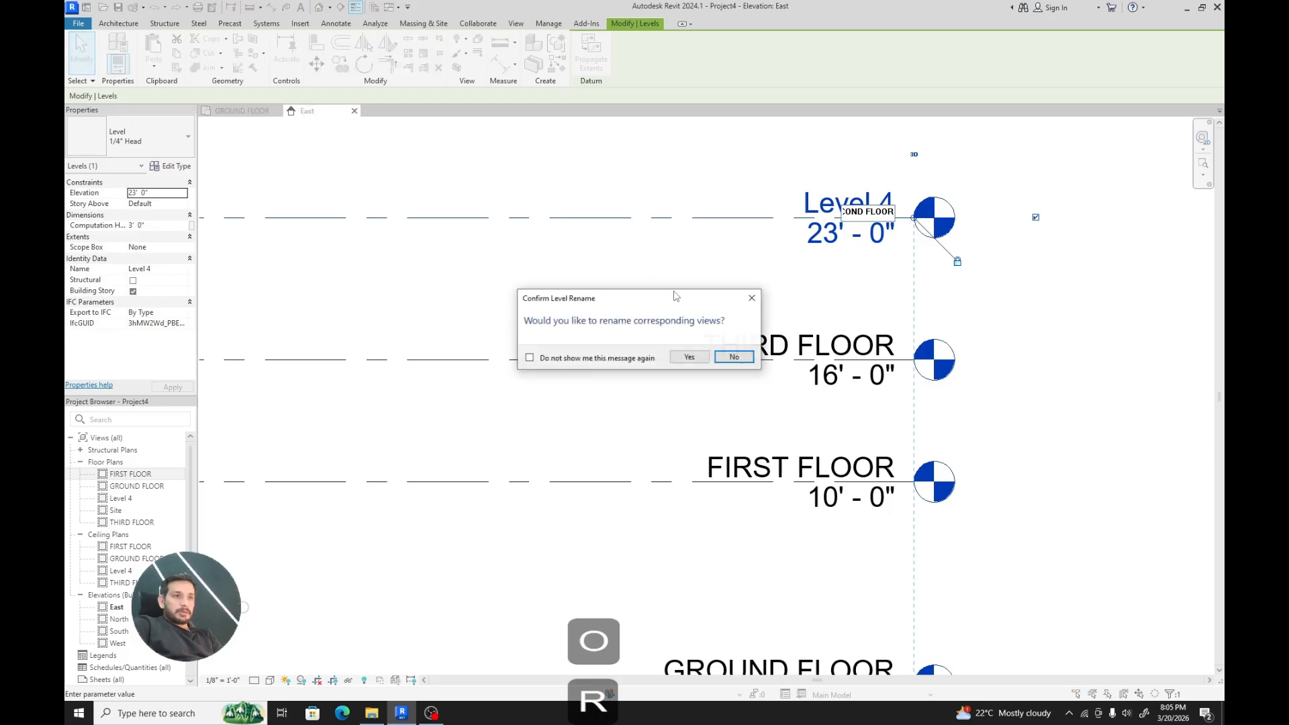
left_click(689, 357)
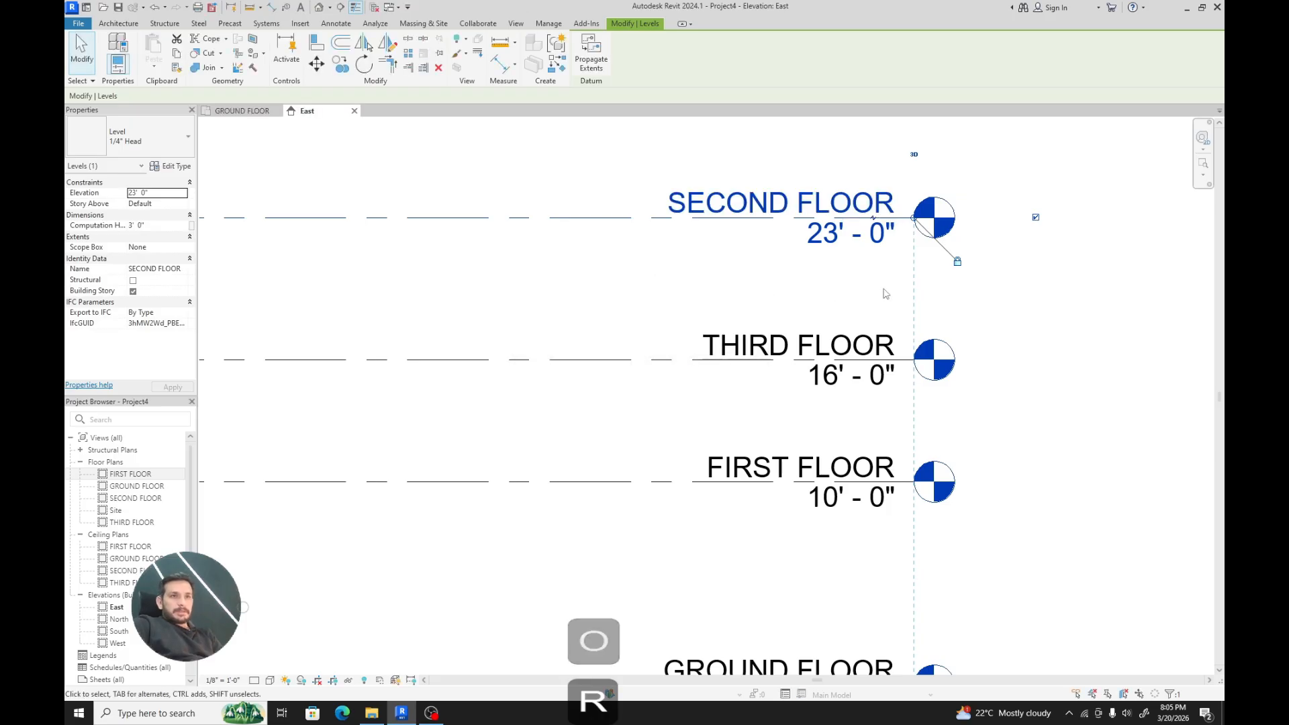
Step: Set the THIRD FLOOR level's elevation to 20'-0" at its level head
scroll(990, 332, "down", 5)
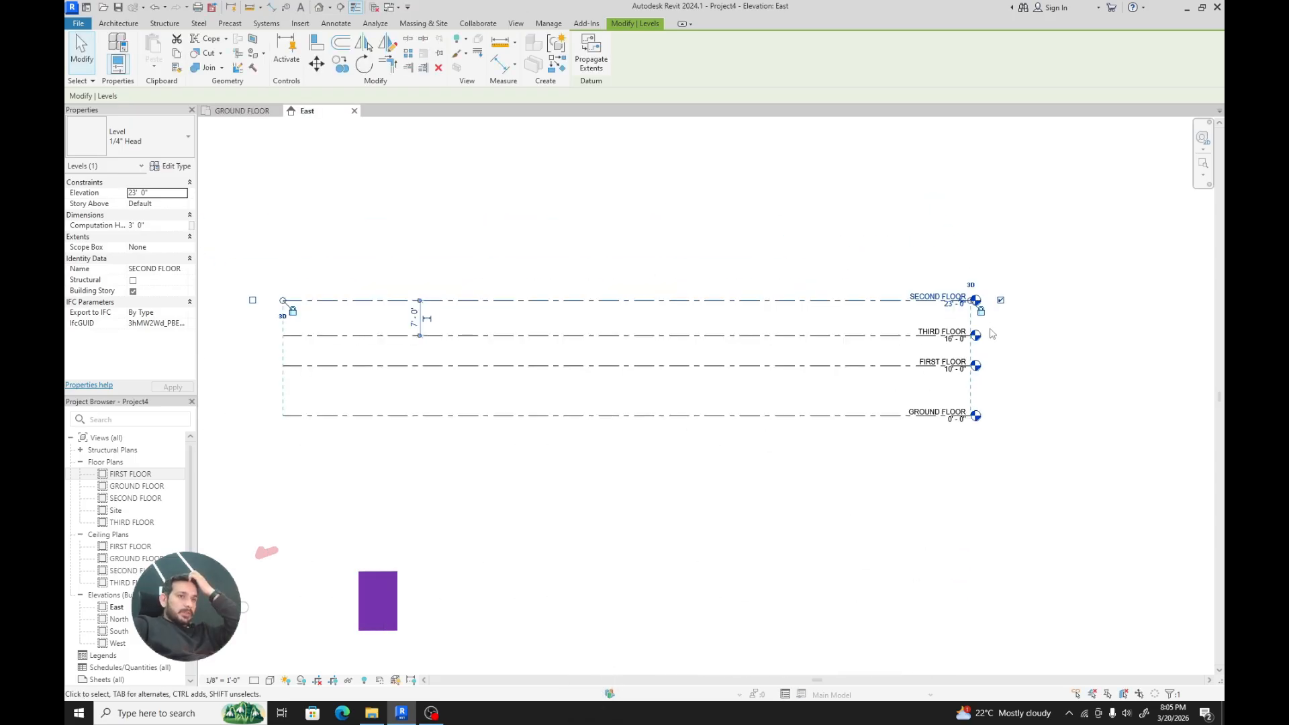
scroll(992, 333, "up", 3)
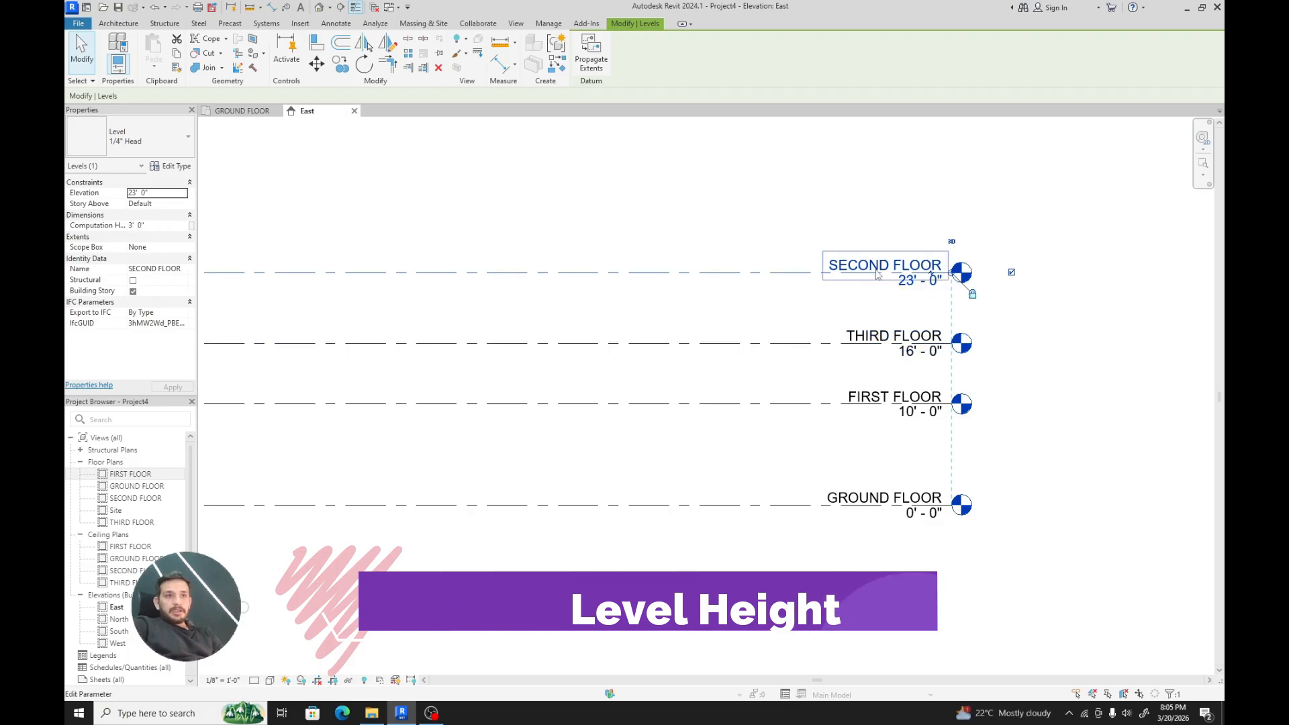
scroll(993, 321, "down", 3)
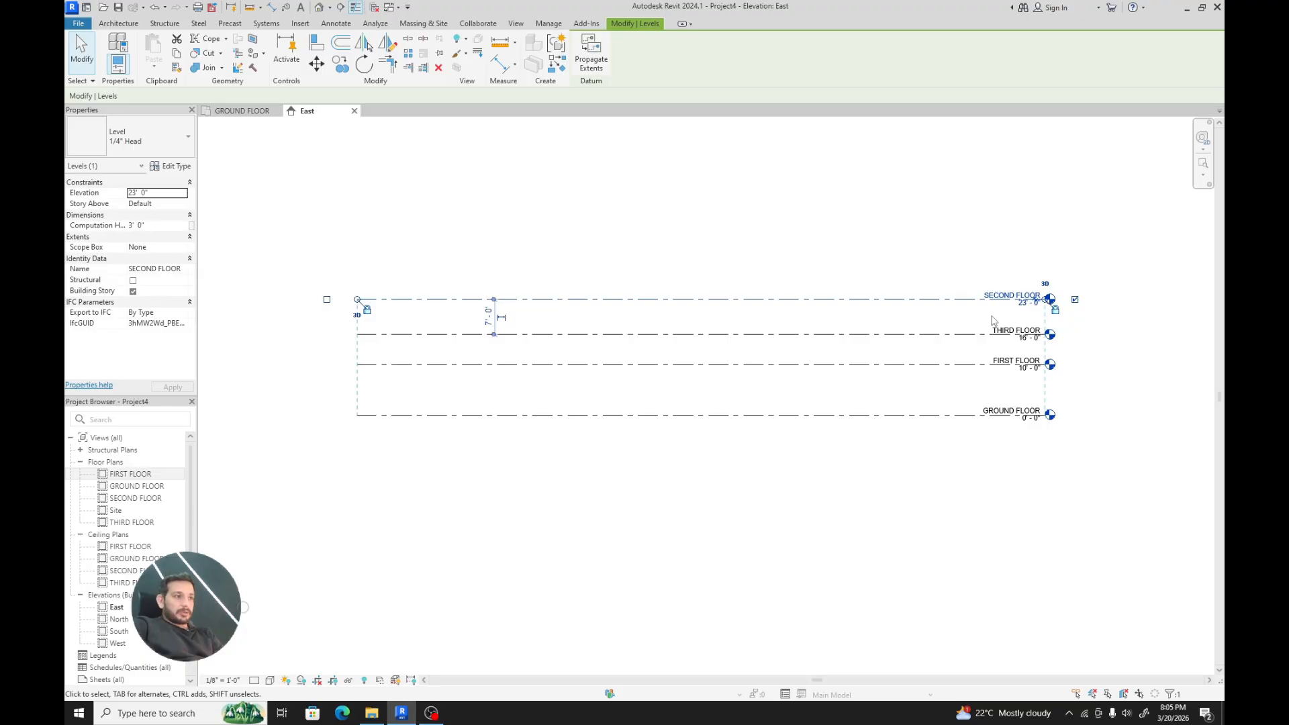
middle_click_drag(993, 321, 945, 336)
left_click(799, 270)
scroll(644, 346, "up", 2)
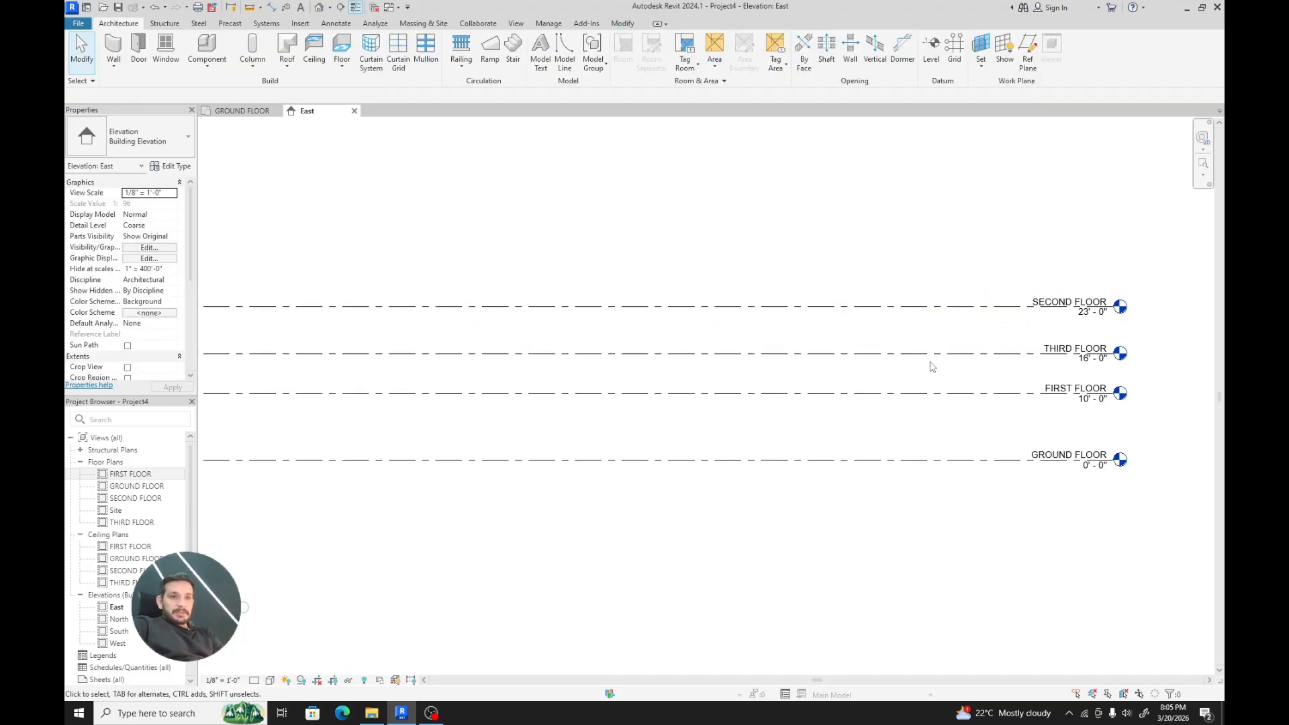
left_click(938, 353)
middle_click_drag(788, 386, 676, 418)
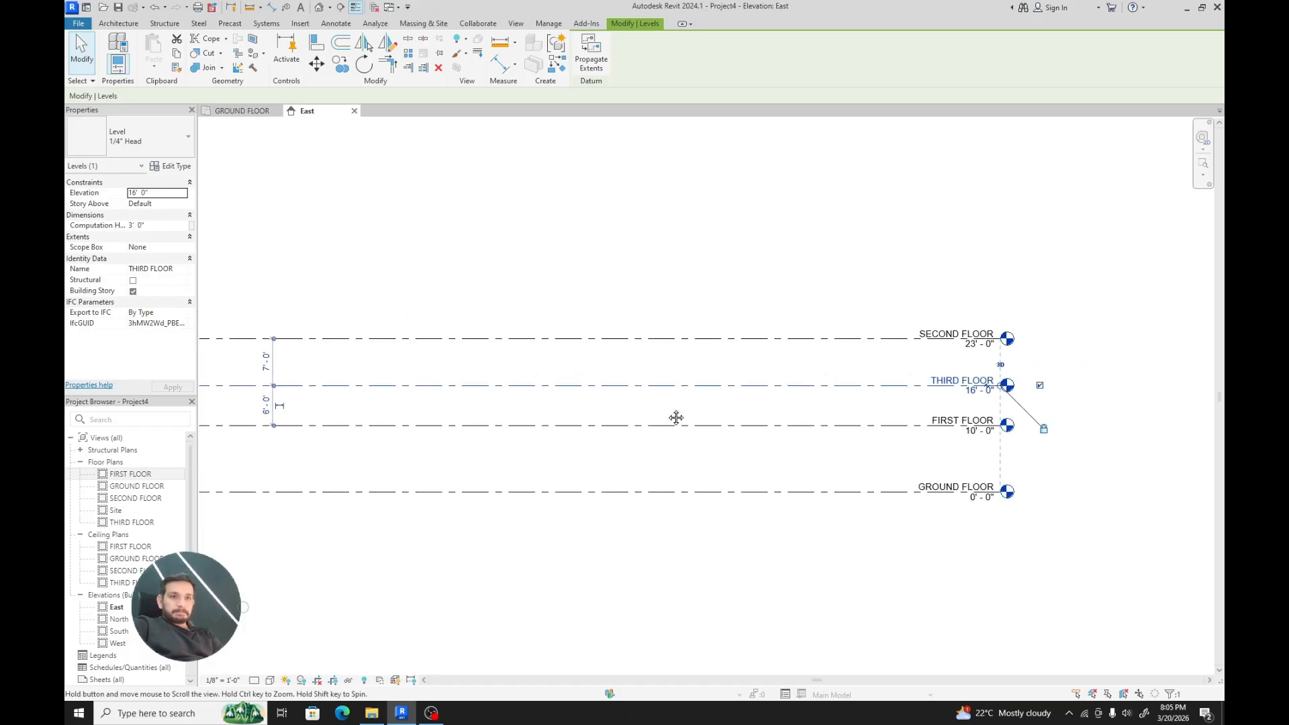
scroll(986, 389, "up", 4)
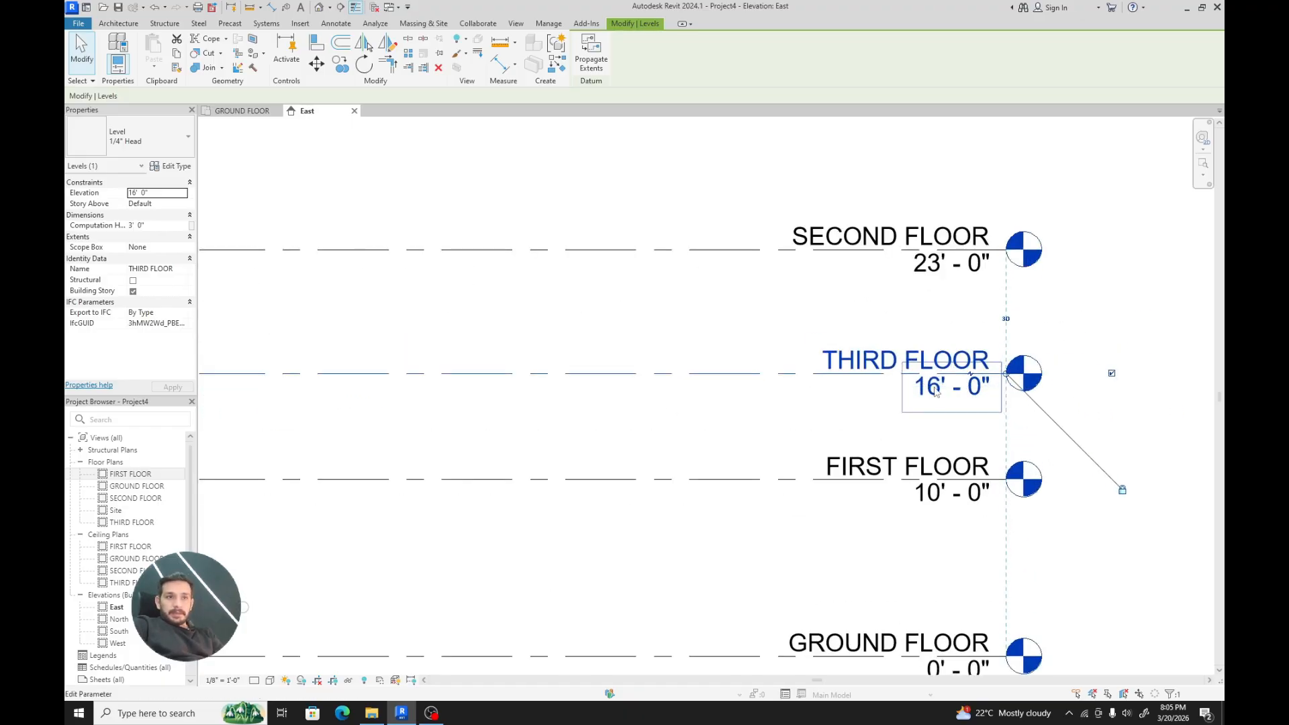
left_click(936, 391)
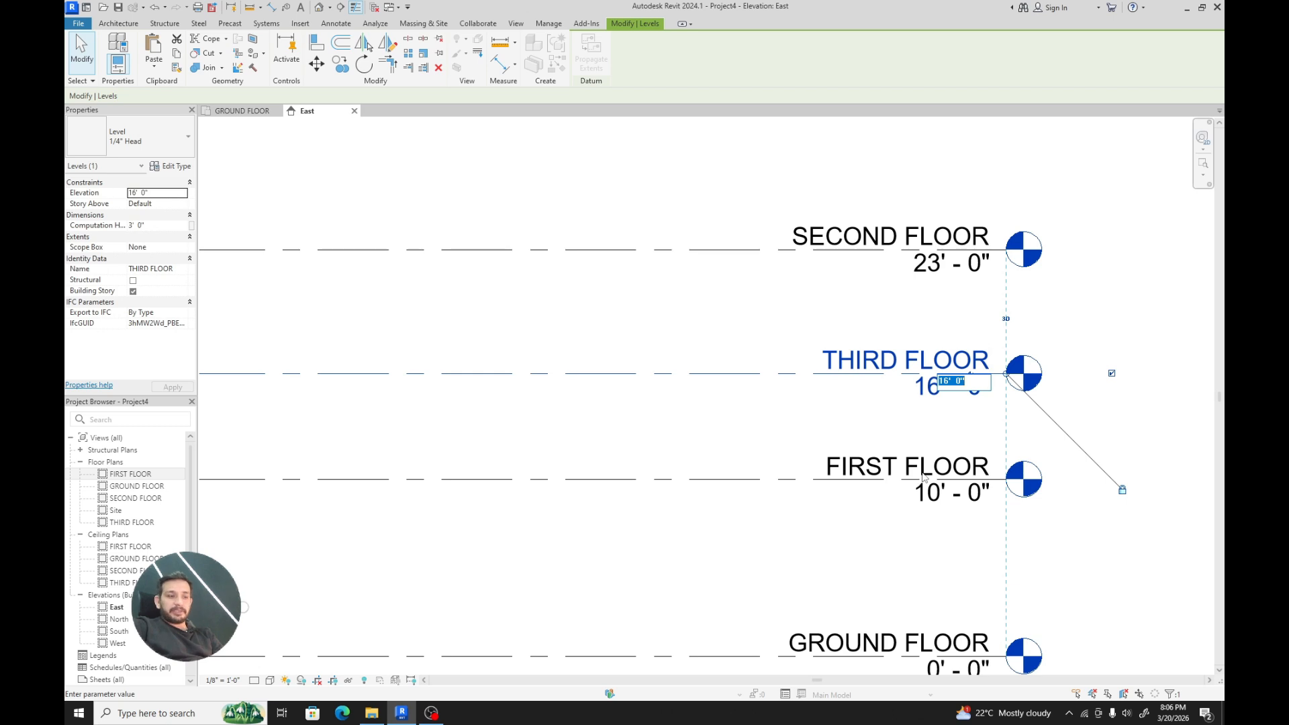
type("20")
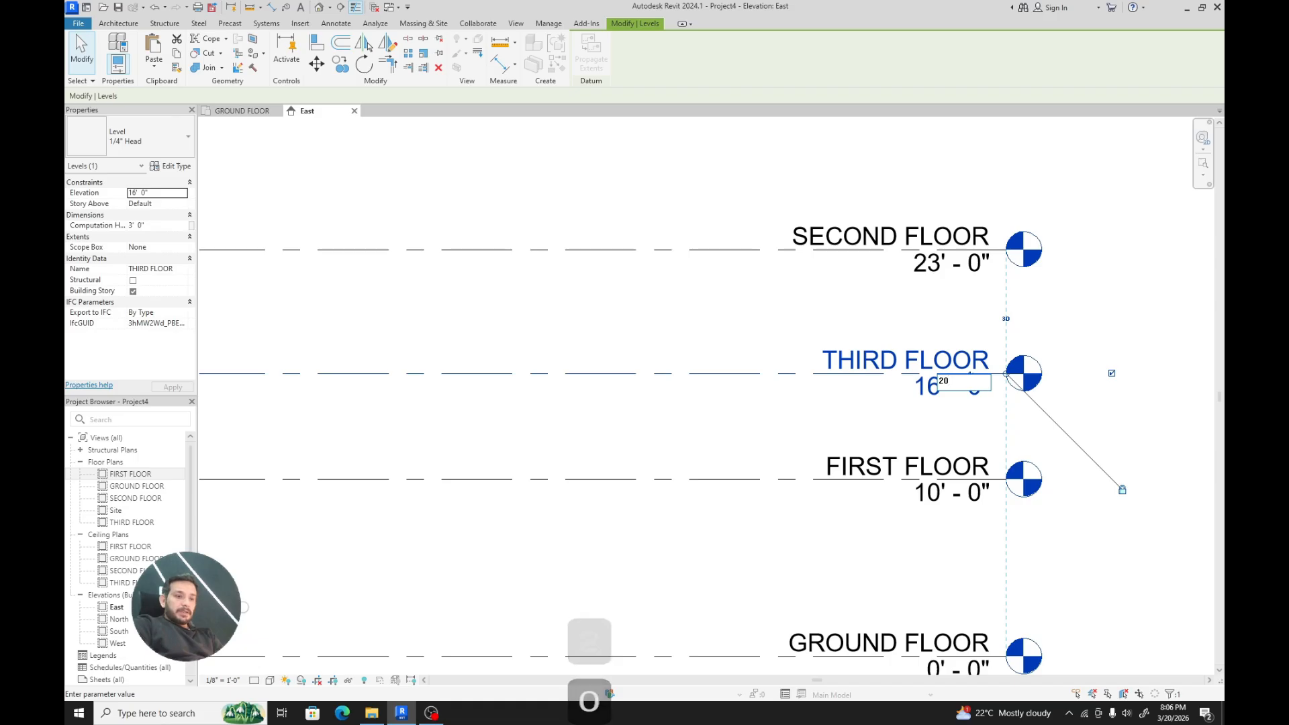
type(" 0")
key("Return")
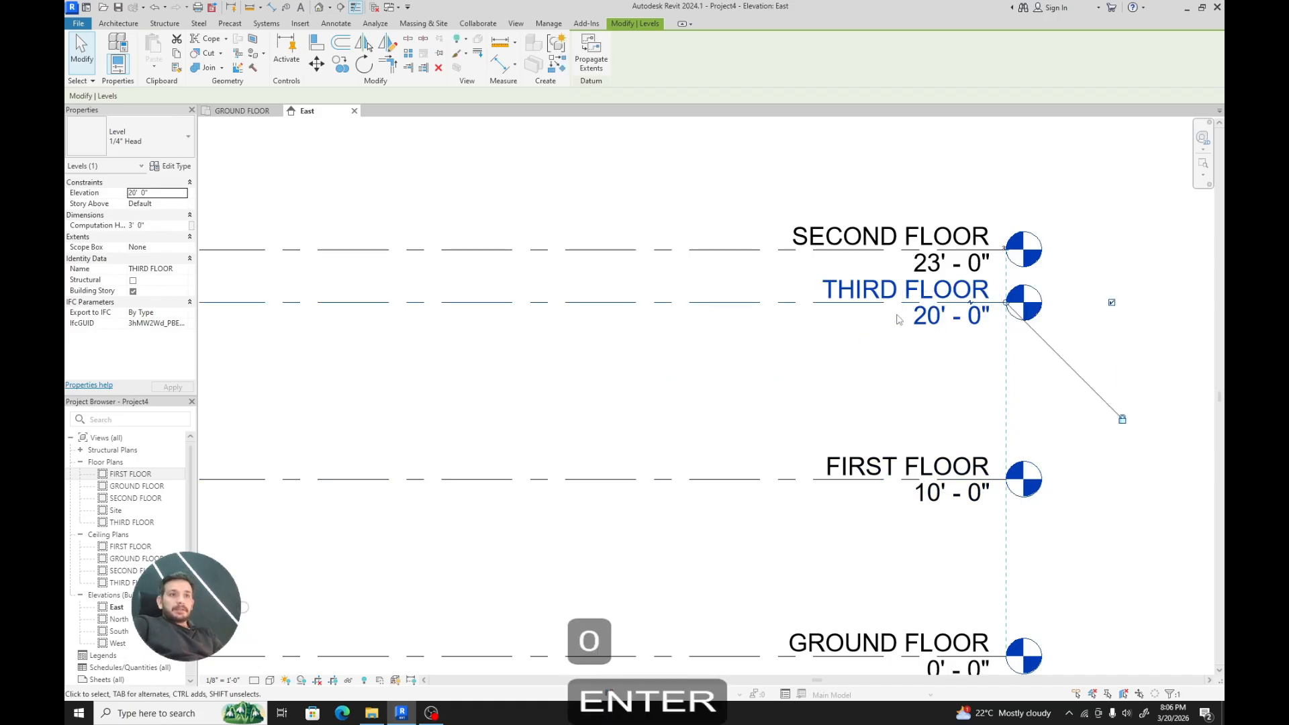
Step: Set the SECOND FLOOR level's elevation to 30'-0" and check the spacing between the levels
middle_click_drag(855, 342, 896, 452)
left_click(791, 360)
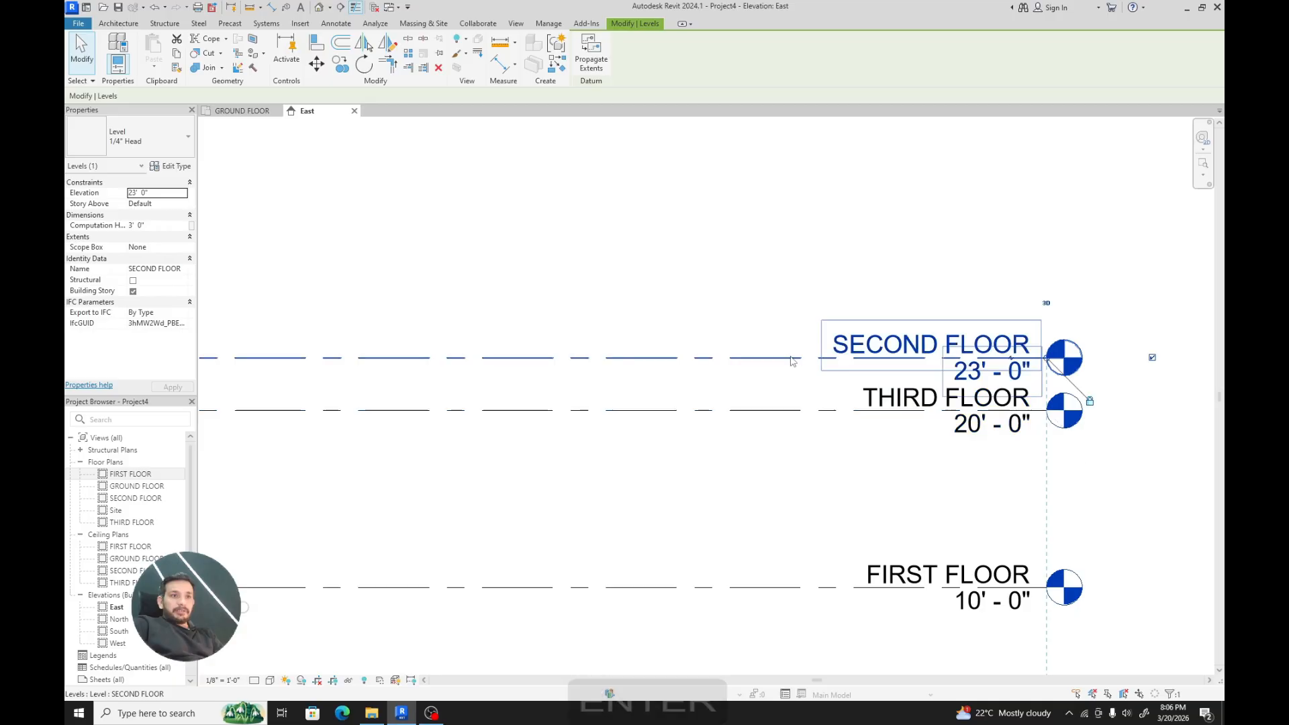
left_click(973, 373)
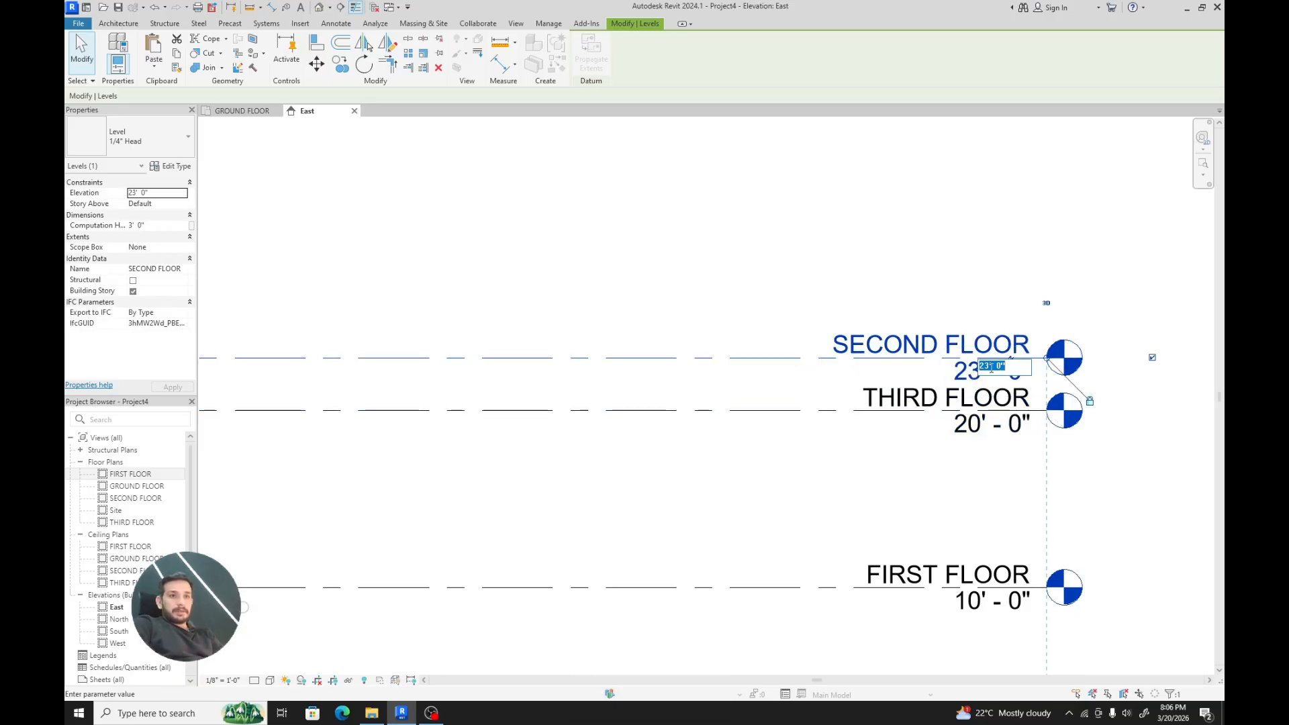
type("30")
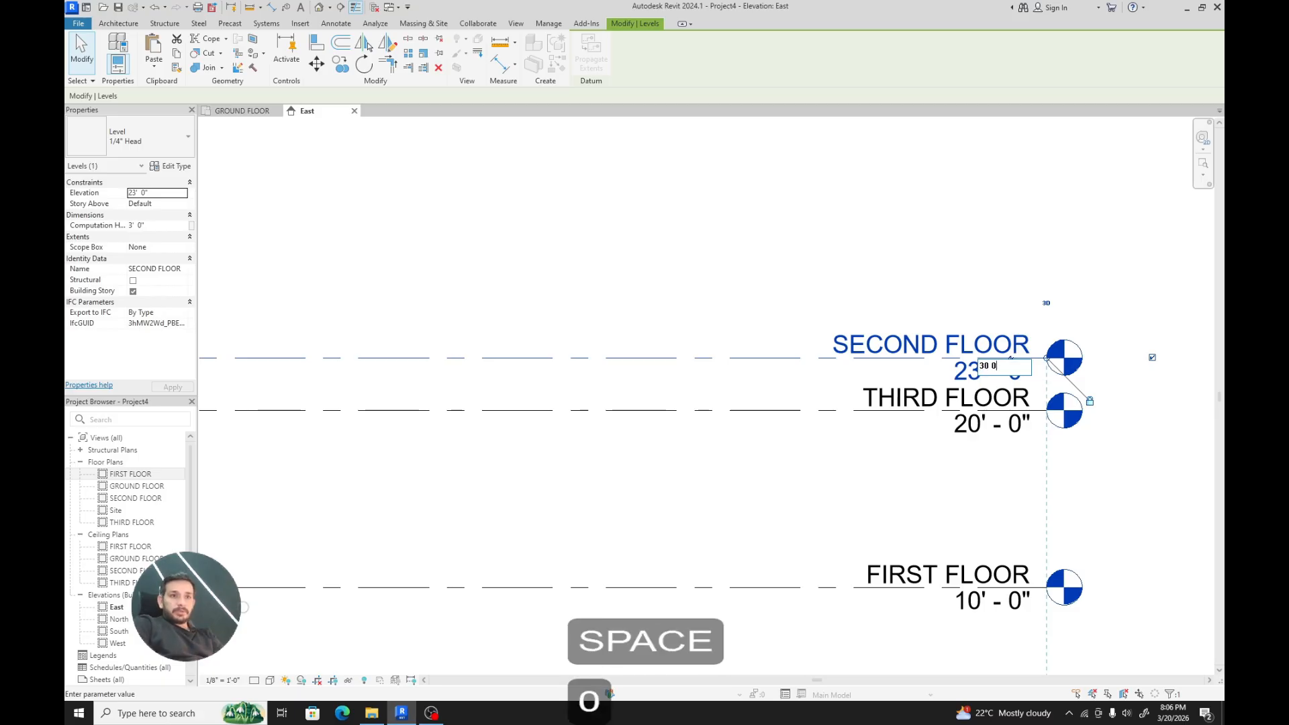
key("Return")
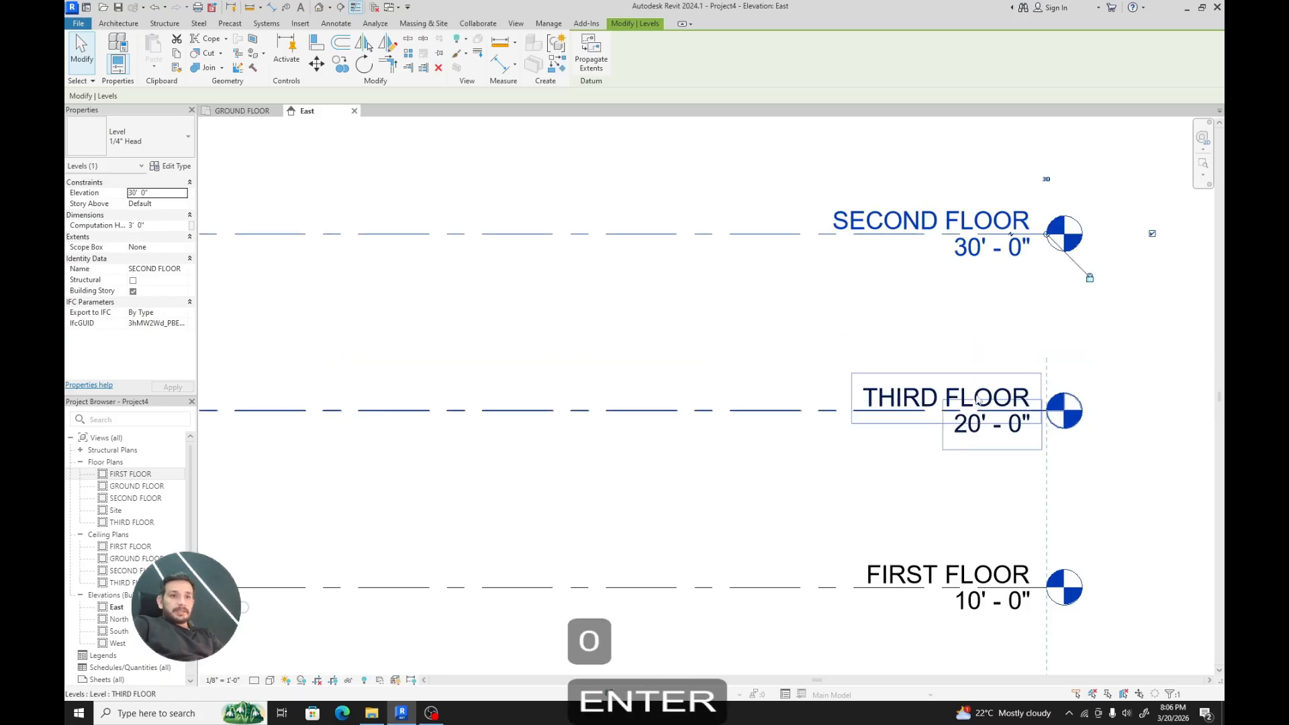
scroll(987, 376, "down", 5)
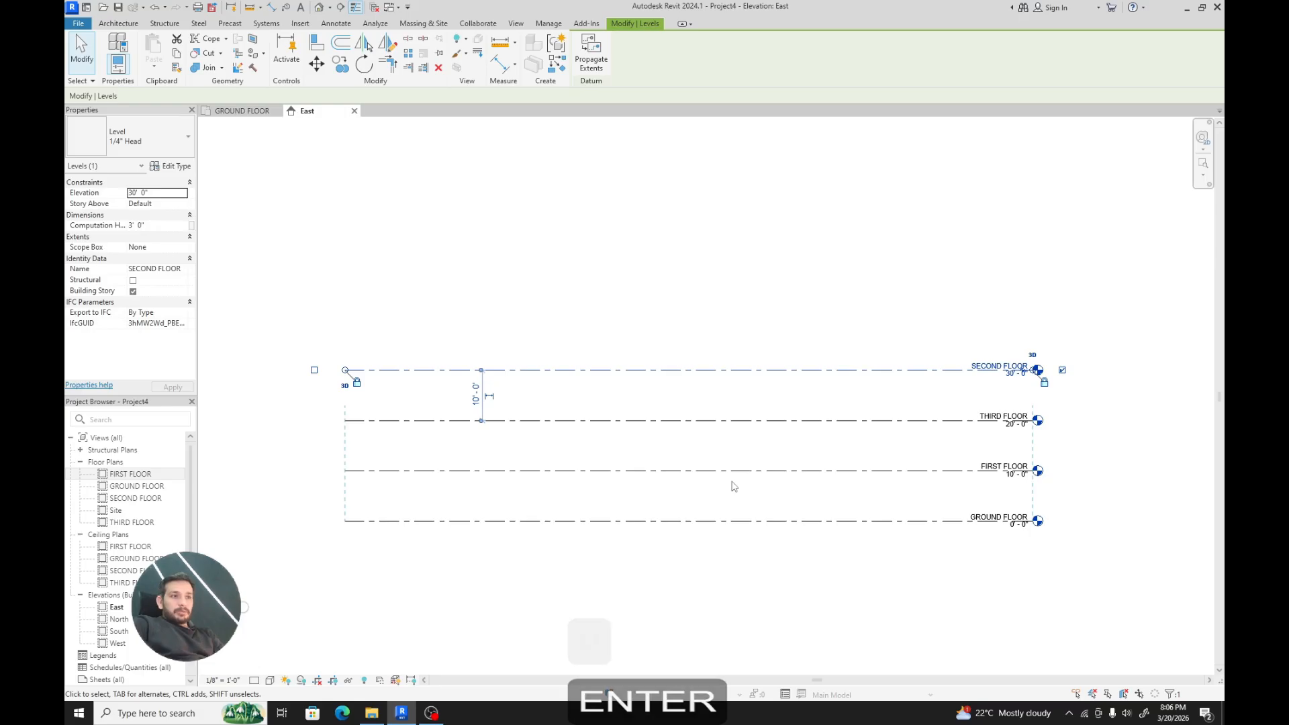
left_click(542, 472)
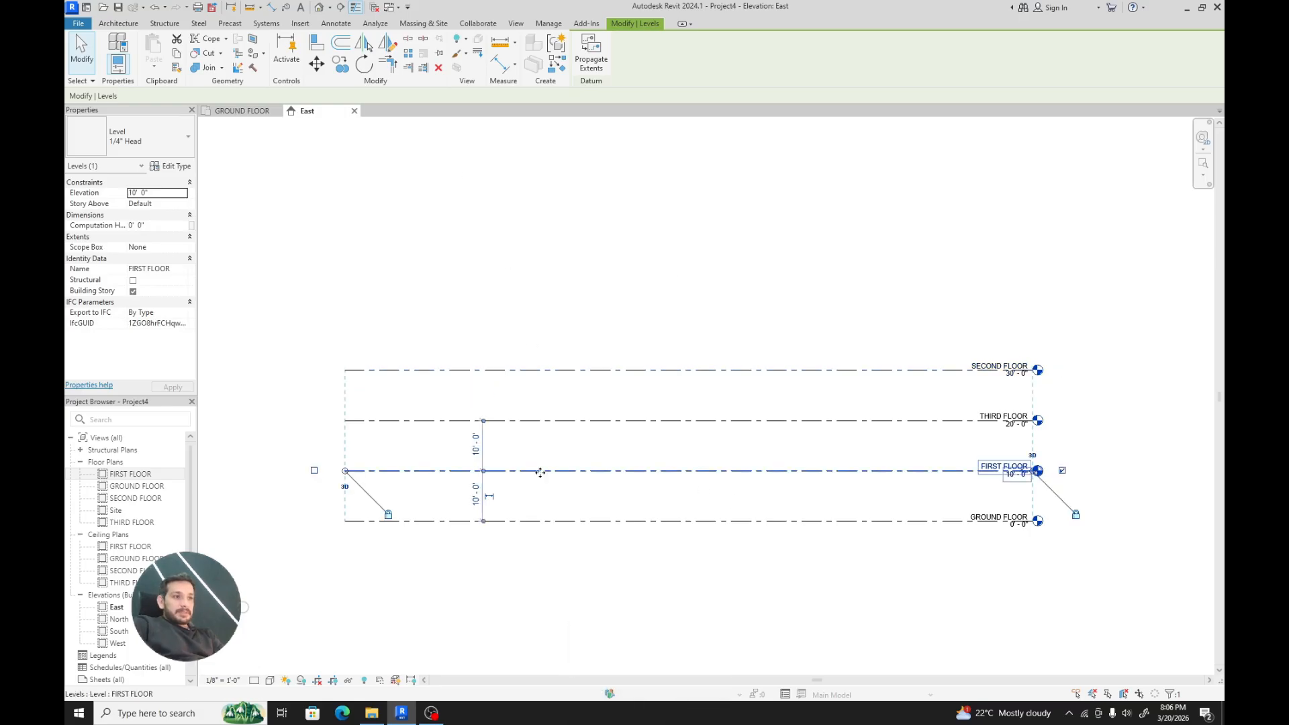
left_click(505, 371)
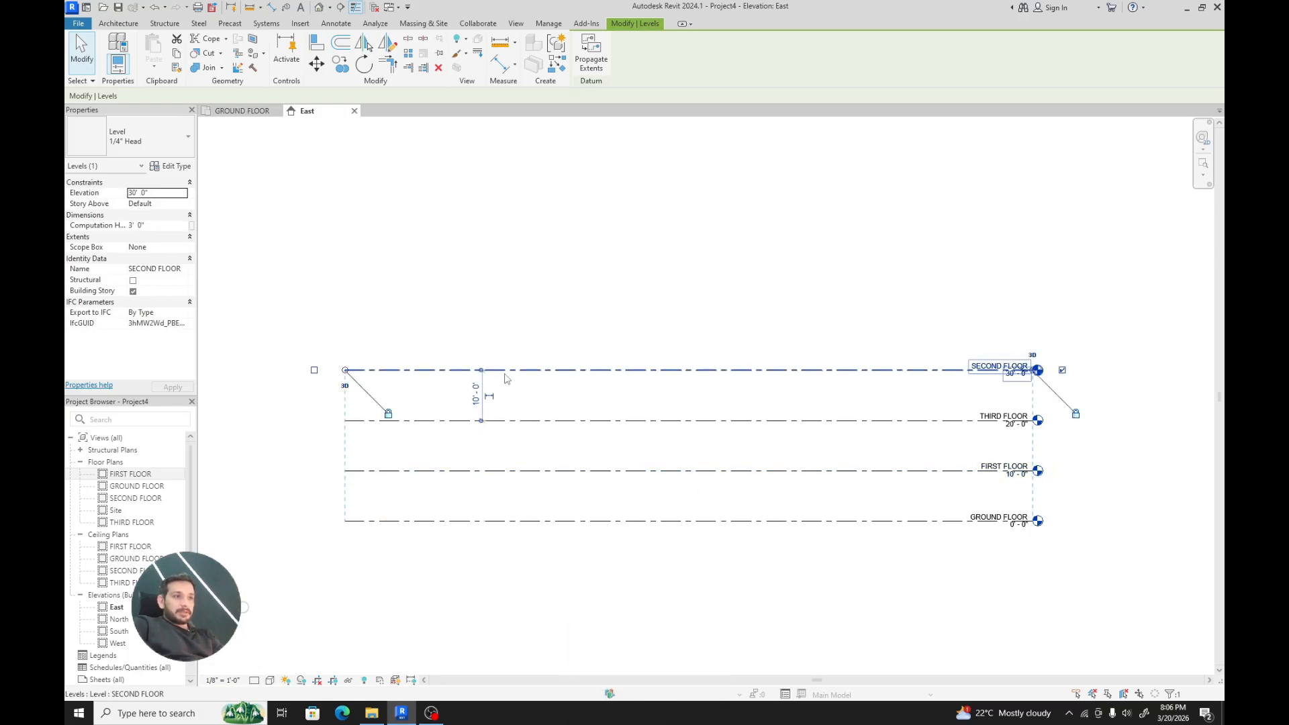
Step: Set the THIRD FLOOR level's elevation to 30'-0" at its level head
scroll(714, 455, "up", 3)
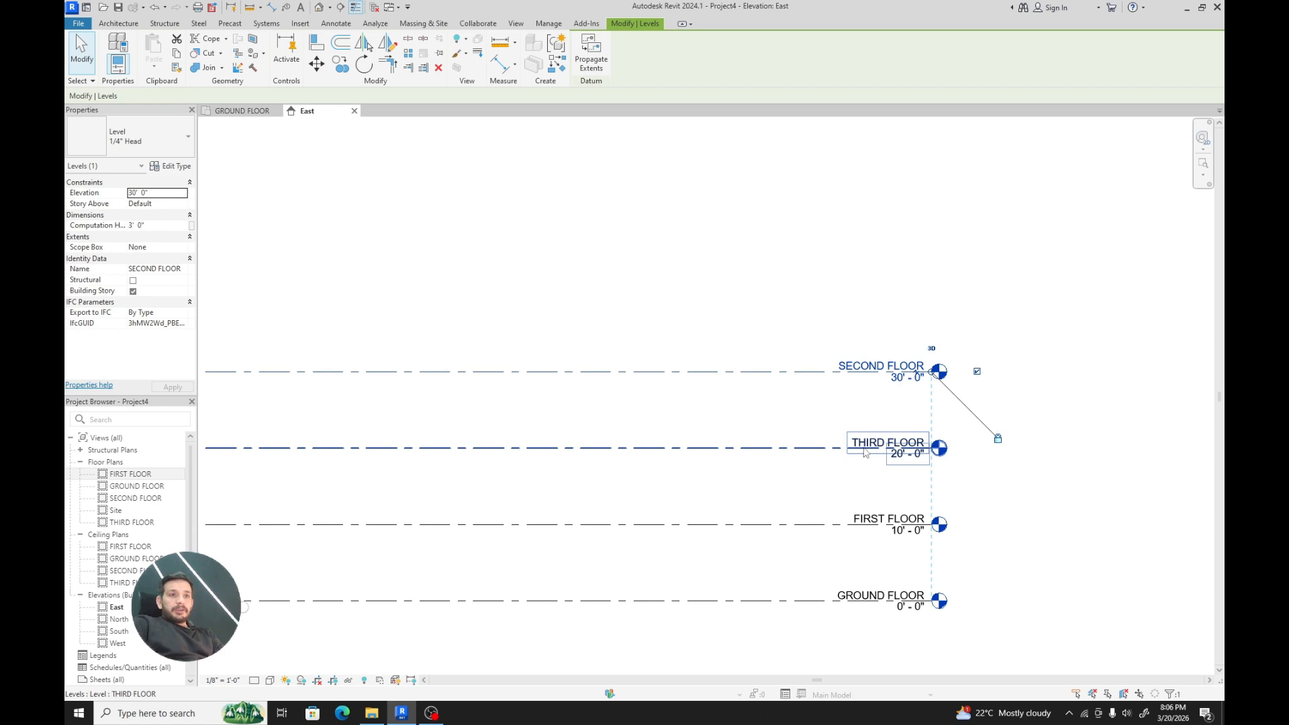
scroll(865, 452, "up", 2)
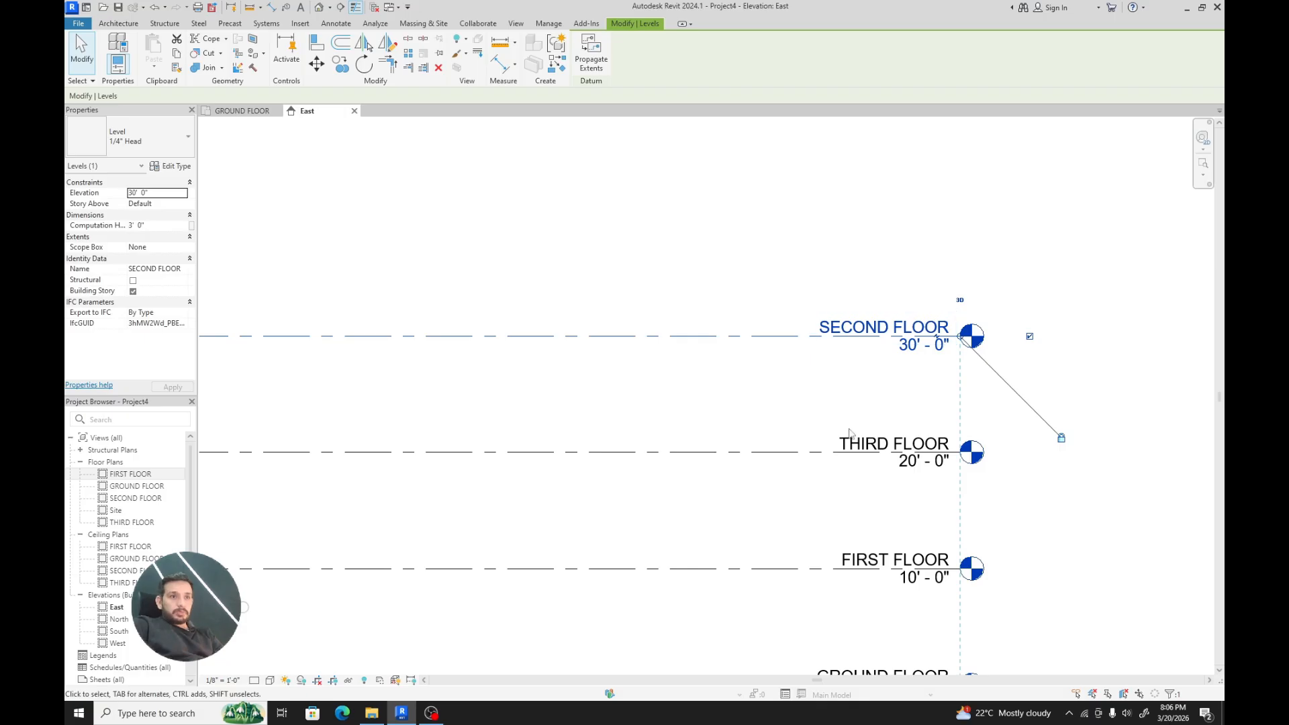
left_click(903, 465)
left_click(911, 464)
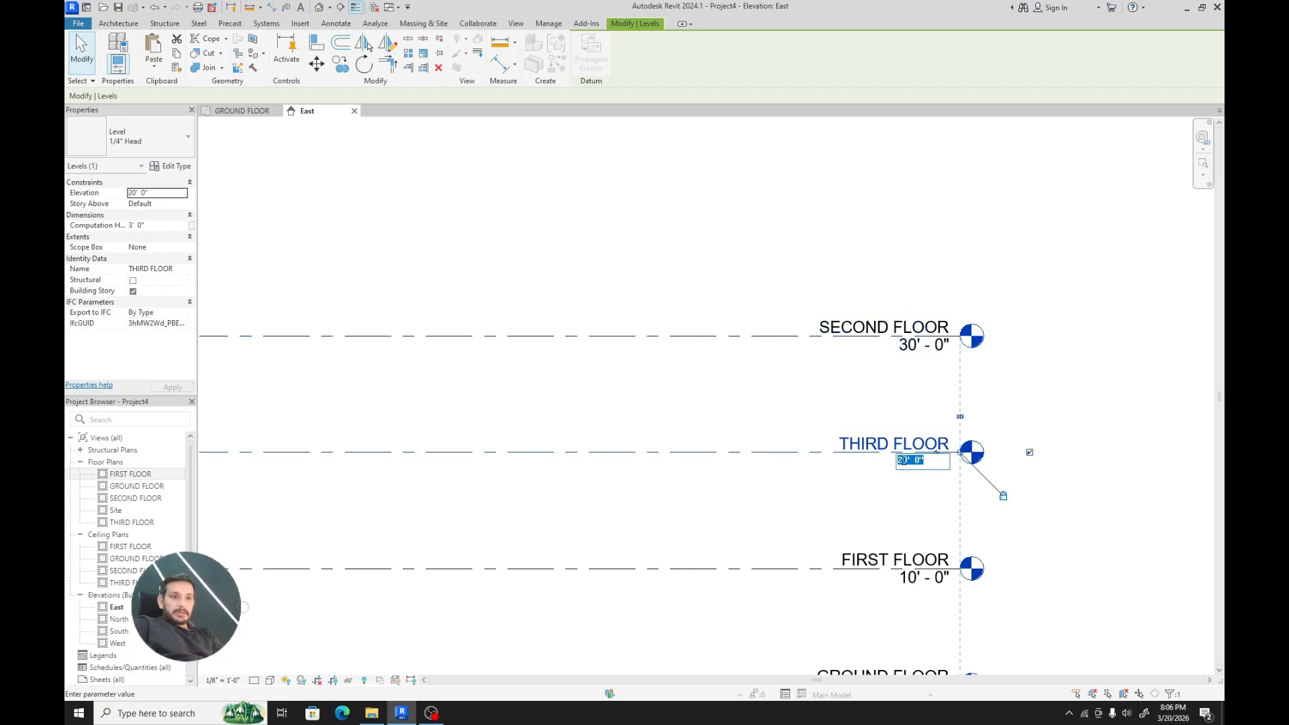
type("3")
key("Return")
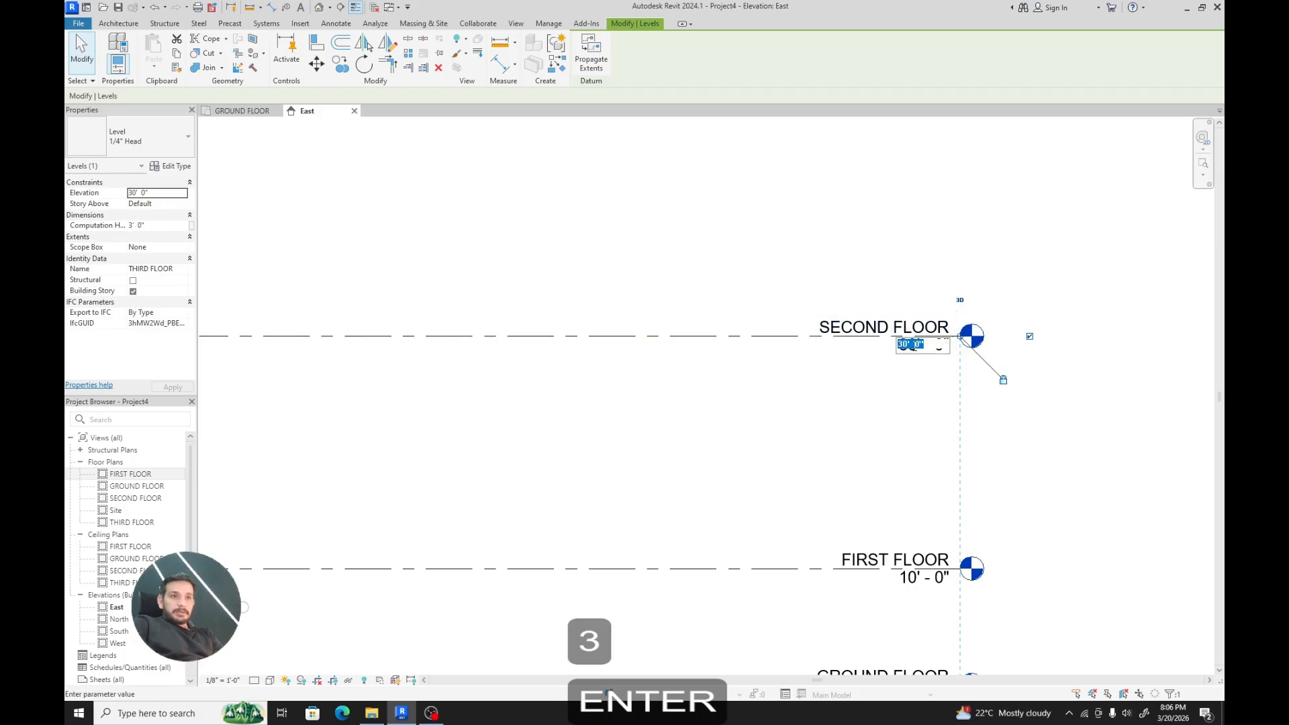
left_click(902, 344)
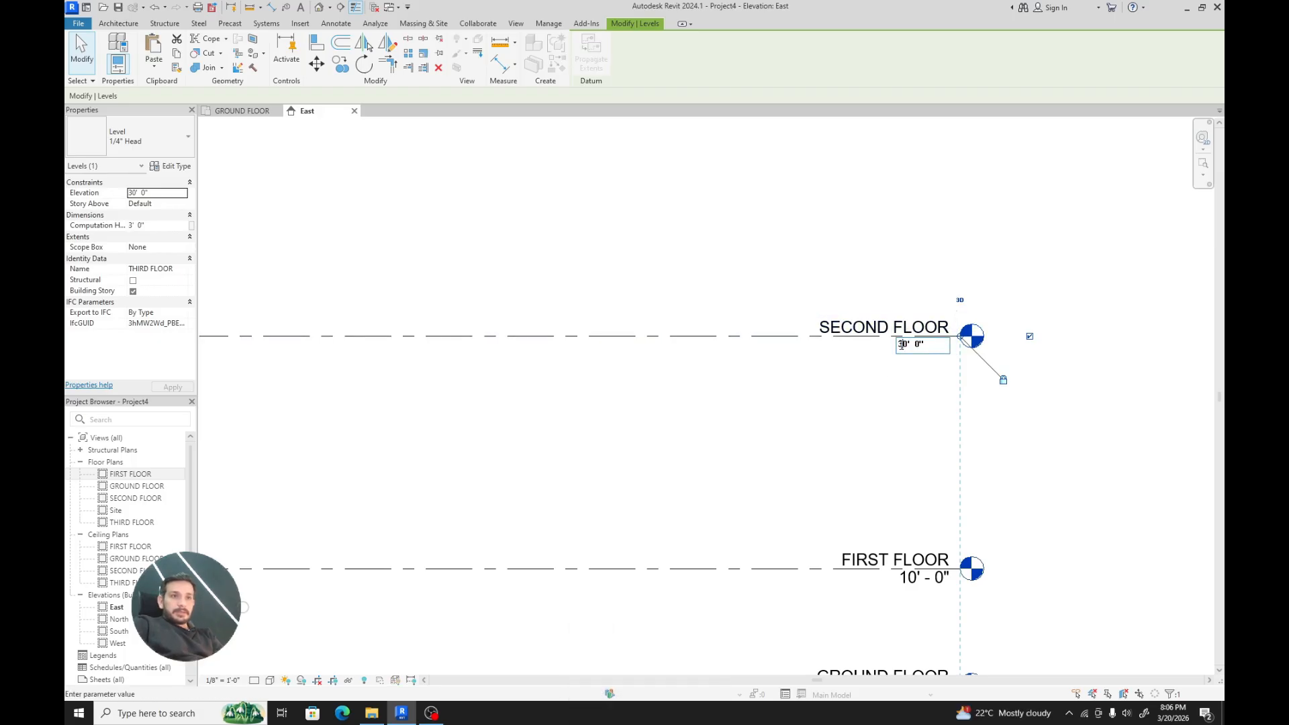
type("2")
key("Return")
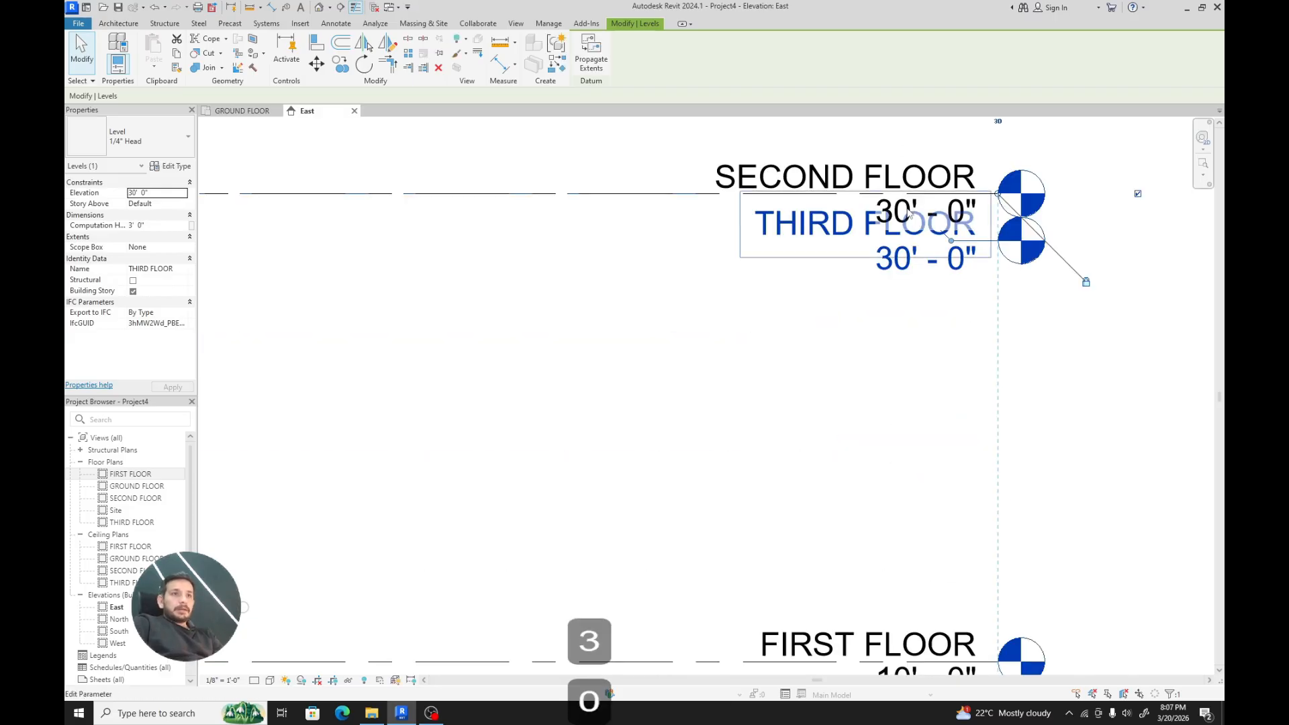
Step: Set the SECOND FLOOR level's elevation to 20'-0" at its level head and clear the selection
left_click(907, 215)
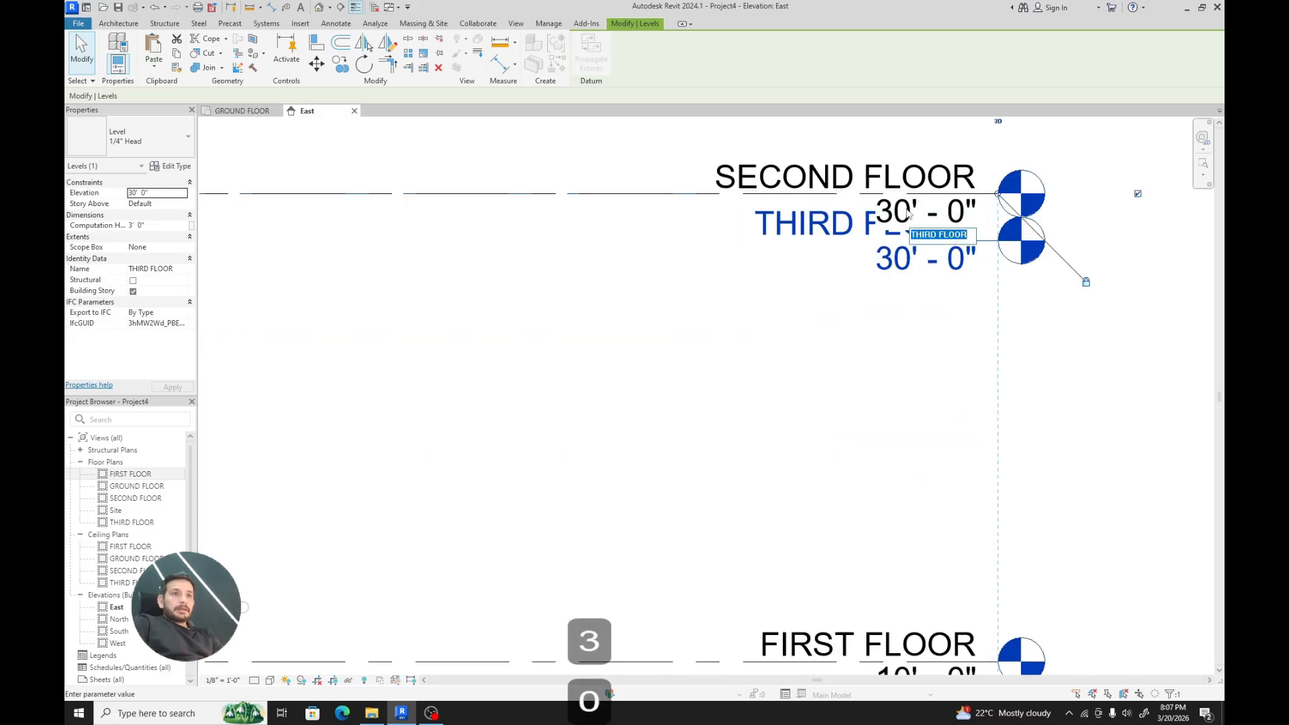
left_click(901, 206)
left_click(905, 209)
left_click(909, 201)
left_click(913, 178)
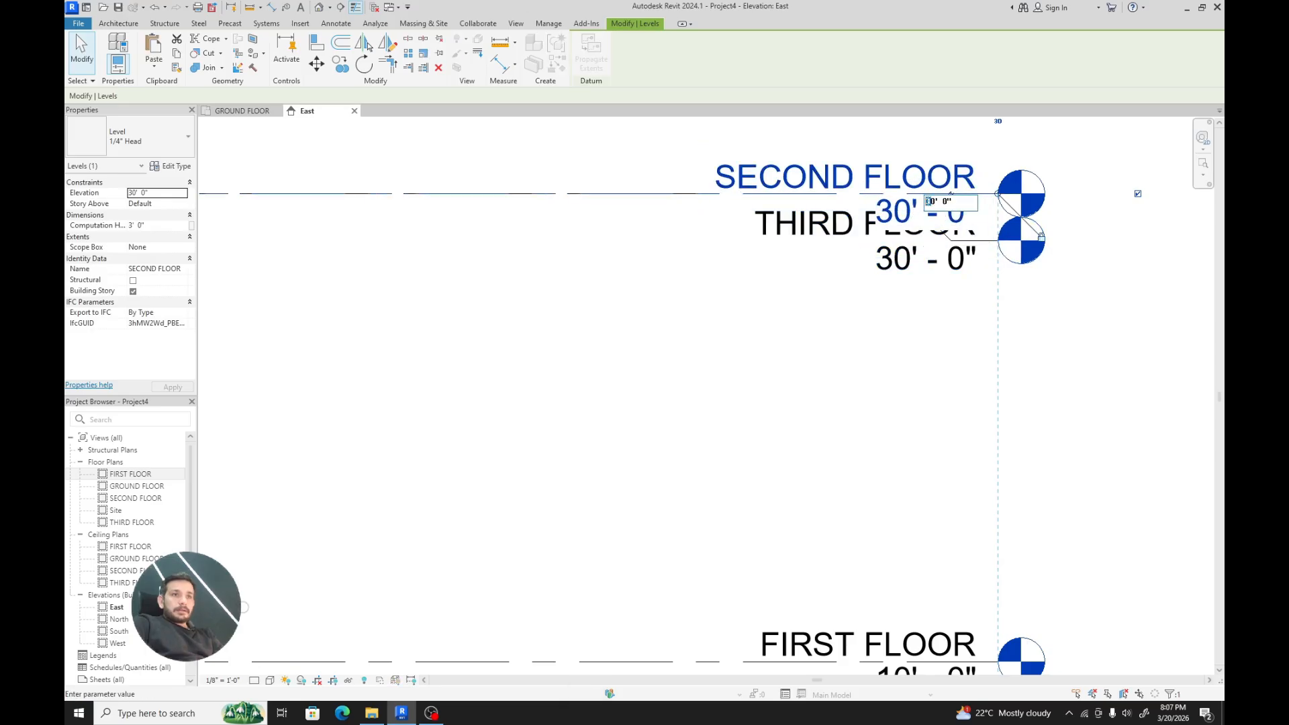
key("Return")
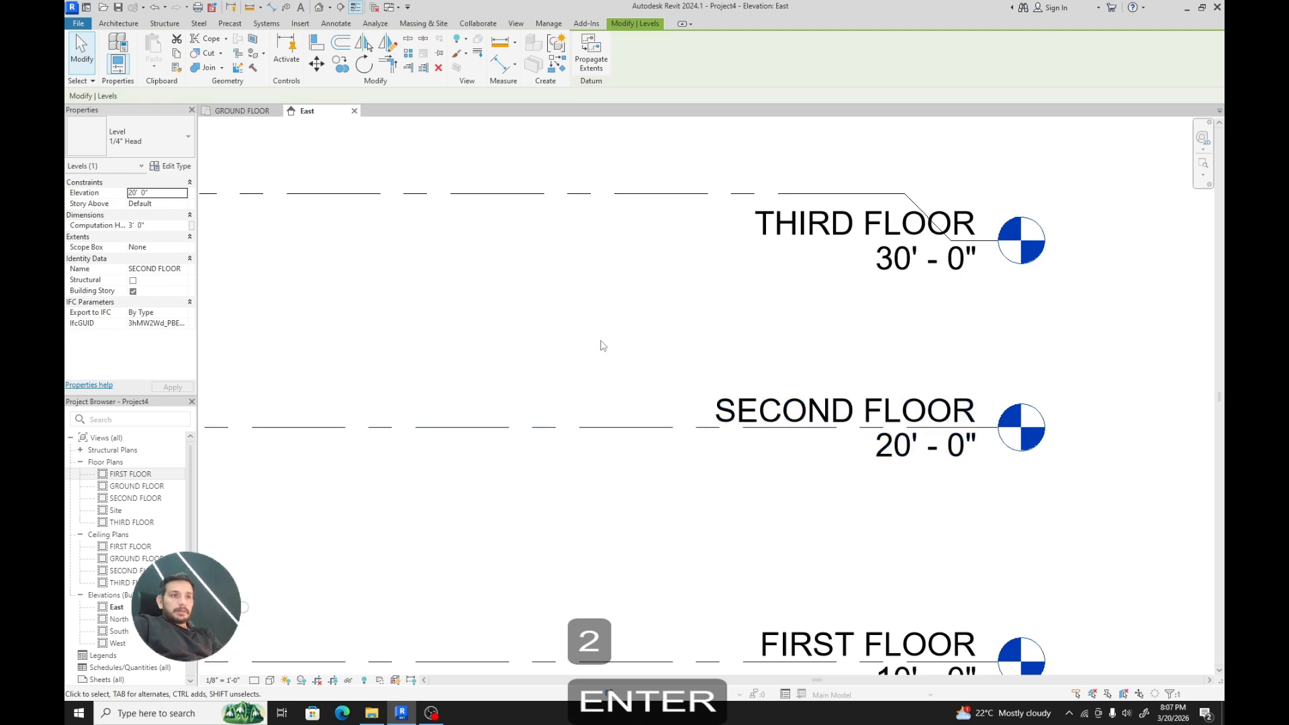
left_click(599, 345)
Step: Examine the level names and elevations from GROUND FLOOR up to THIRD FLOOR, including the bend in the THIRD FLOOR level line
scroll(700, 423, "down", 3)
scroll(700, 423, "down", 2)
scroll(799, 533, "up", 2)
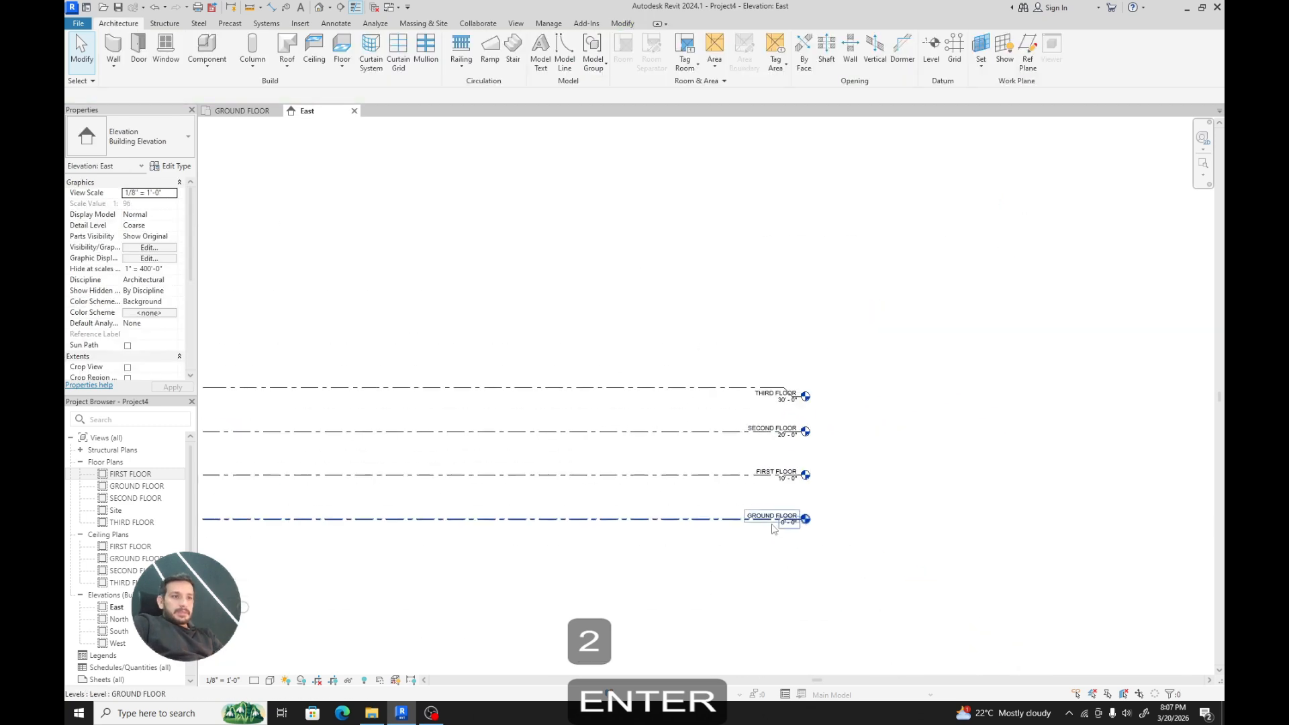
scroll(794, 455, "up", 3)
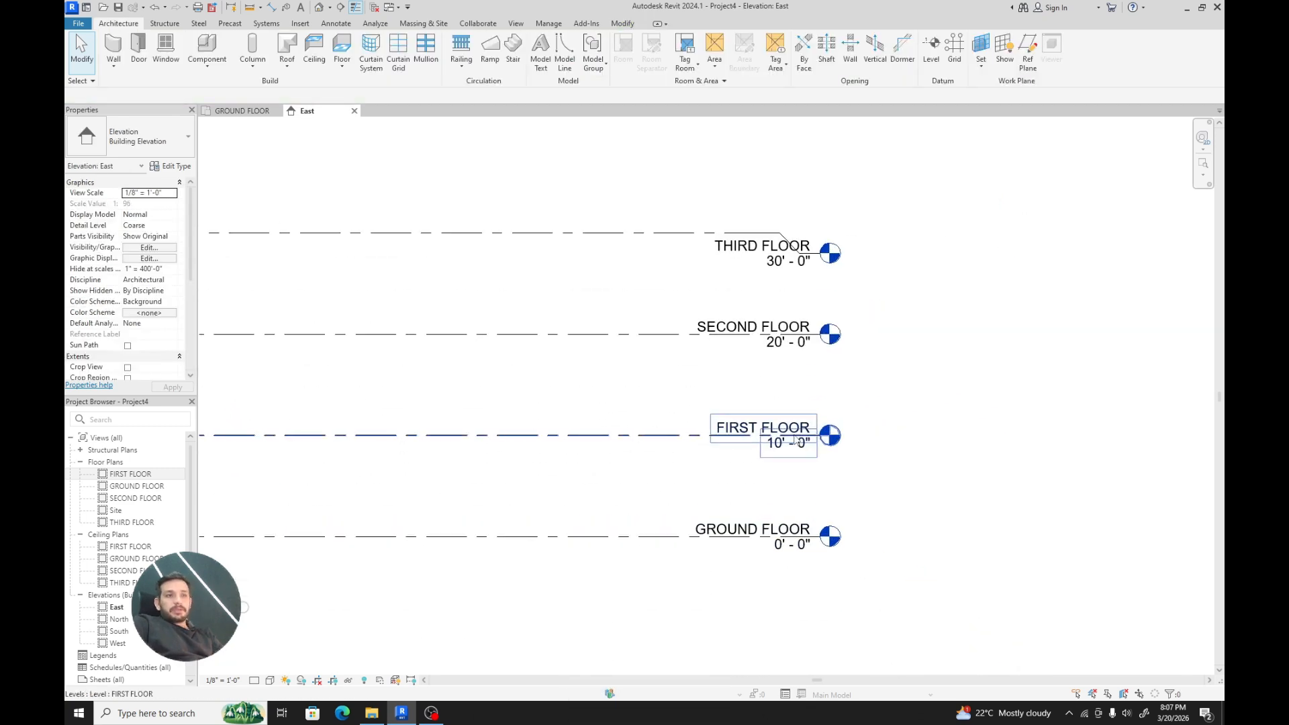
middle_click_drag(803, 446, 773, 543)
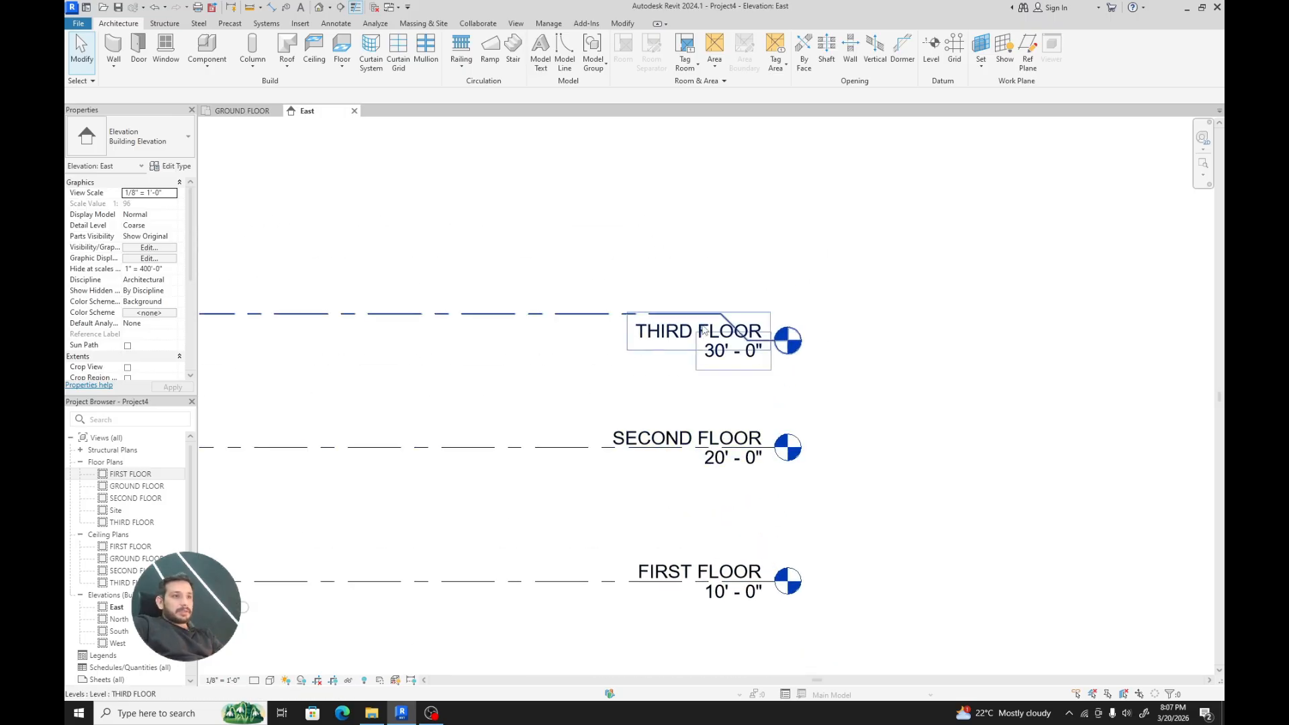
scroll(703, 331, "up", 2)
middle_click_drag(746, 366, 741, 423)
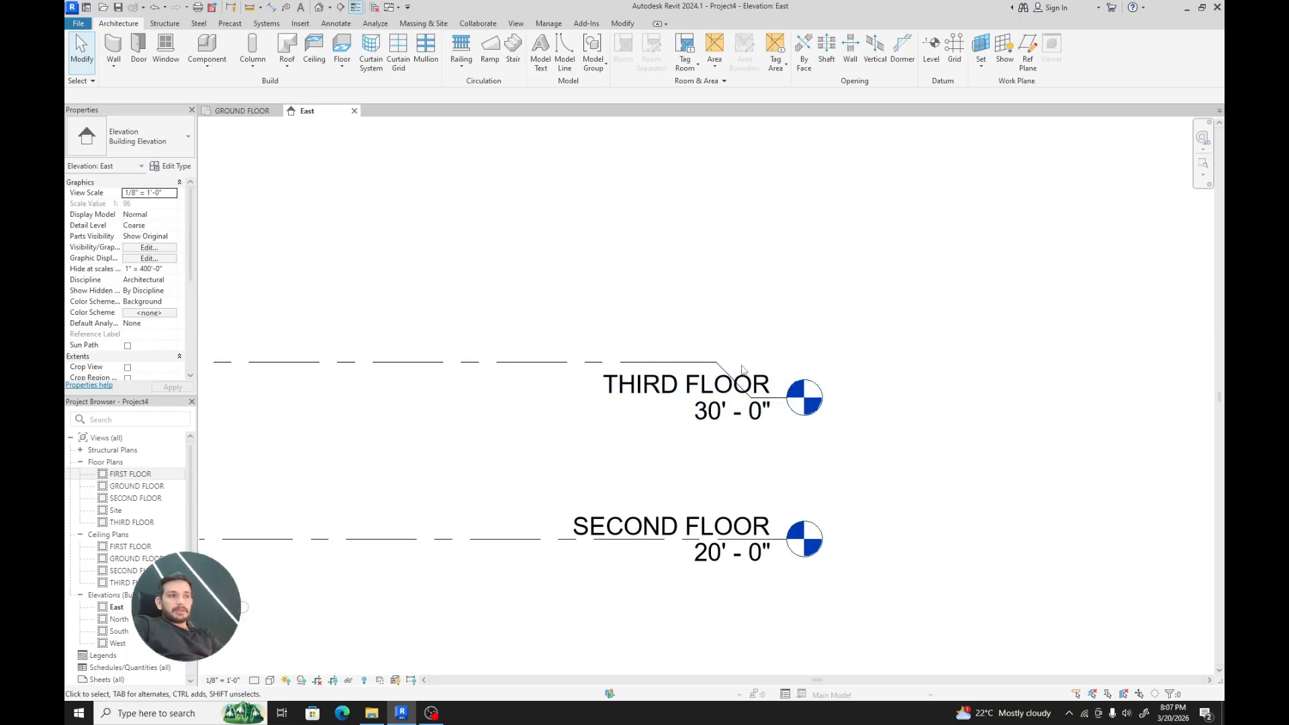
Step: Reshape the THIRD FLOOR level line's elbow so its bend starts before the level name, and clear the selection
left_click(722, 371)
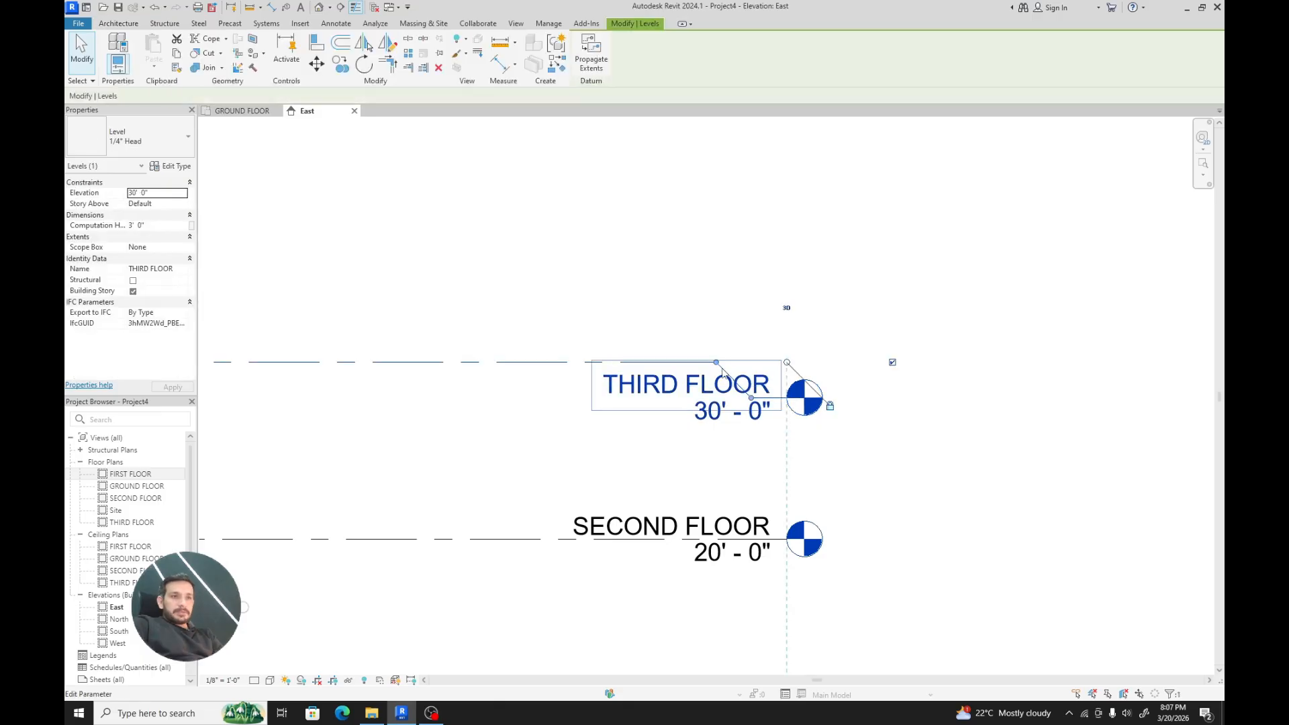
left_click(656, 393)
left_click_drag(668, 362, 578, 360)
left_click_drag(667, 402, 601, 405)
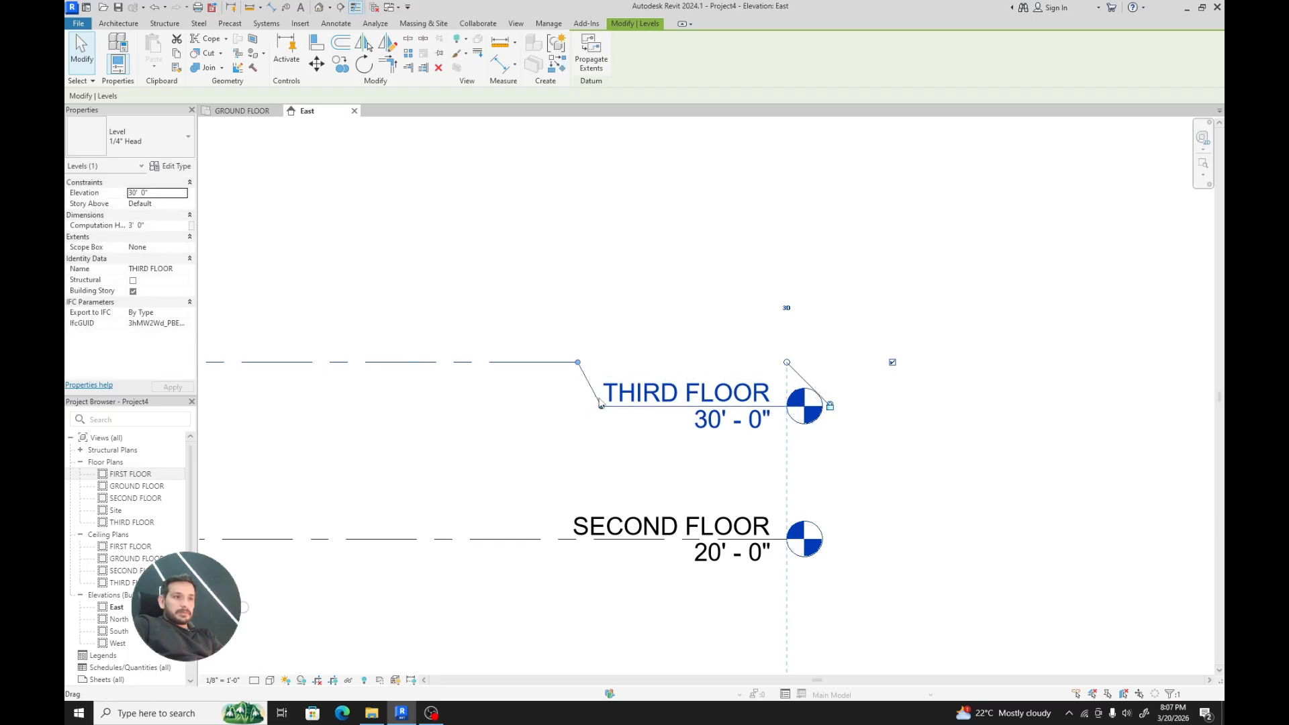
left_click_drag(576, 361, 577, 362)
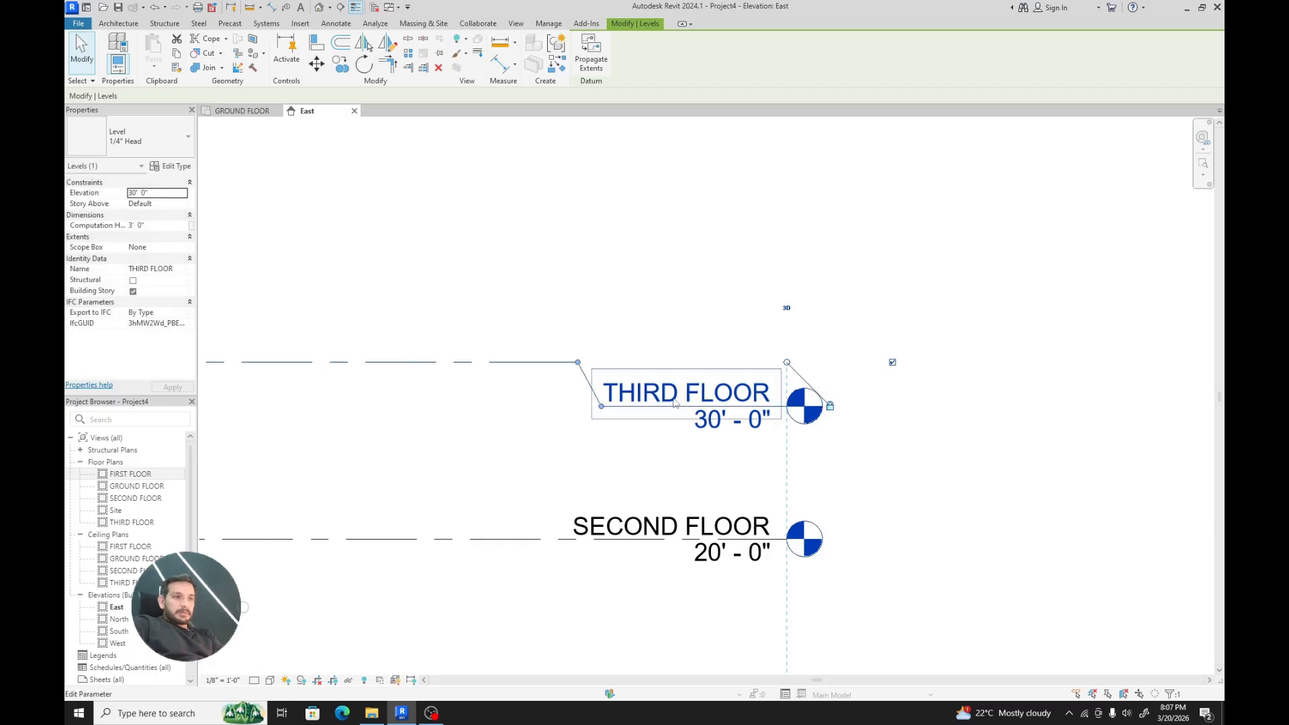
left_click(868, 425)
Step: Add an elbow to the FIRST FLOOR level line, shift the level head down, and move both bend points before the level name
scroll(866, 390, "down", 2)
scroll(759, 517, "up", 3)
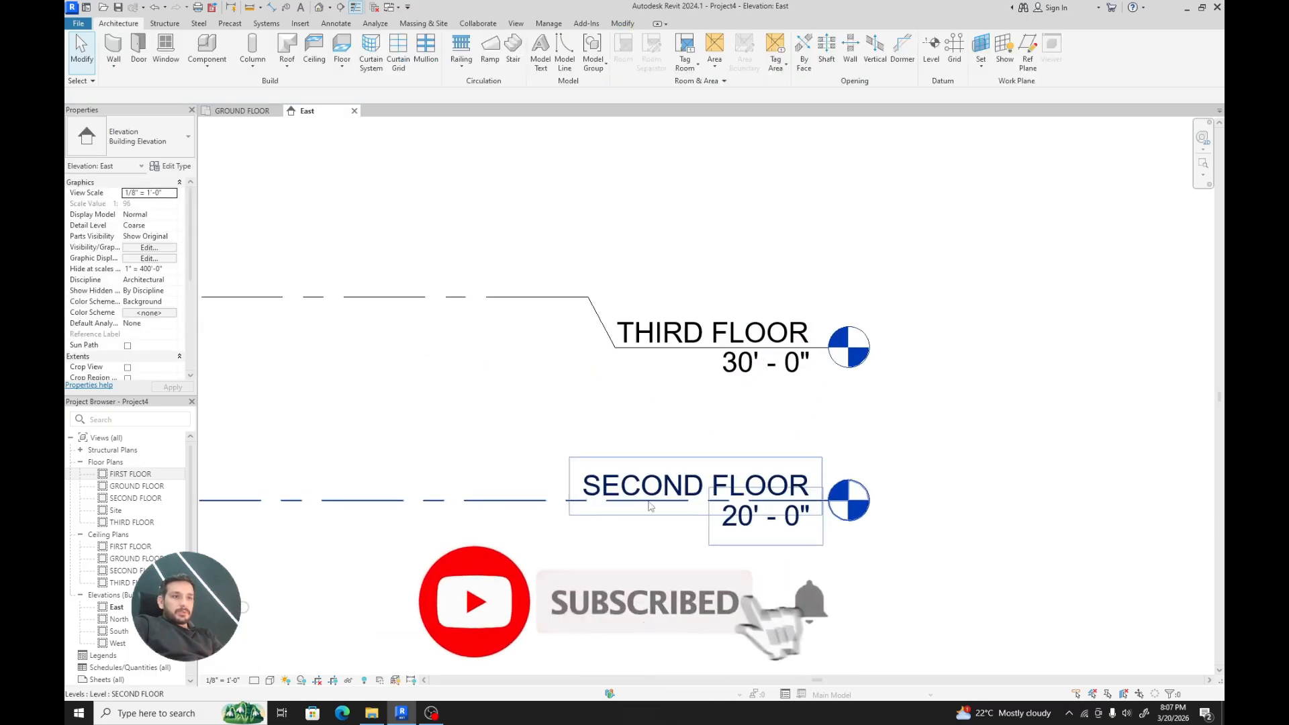
scroll(650, 507, "down", 1)
middle_click_drag(674, 485, 663, 320)
left_click(586, 500)
scroll(748, 498, "up", 2)
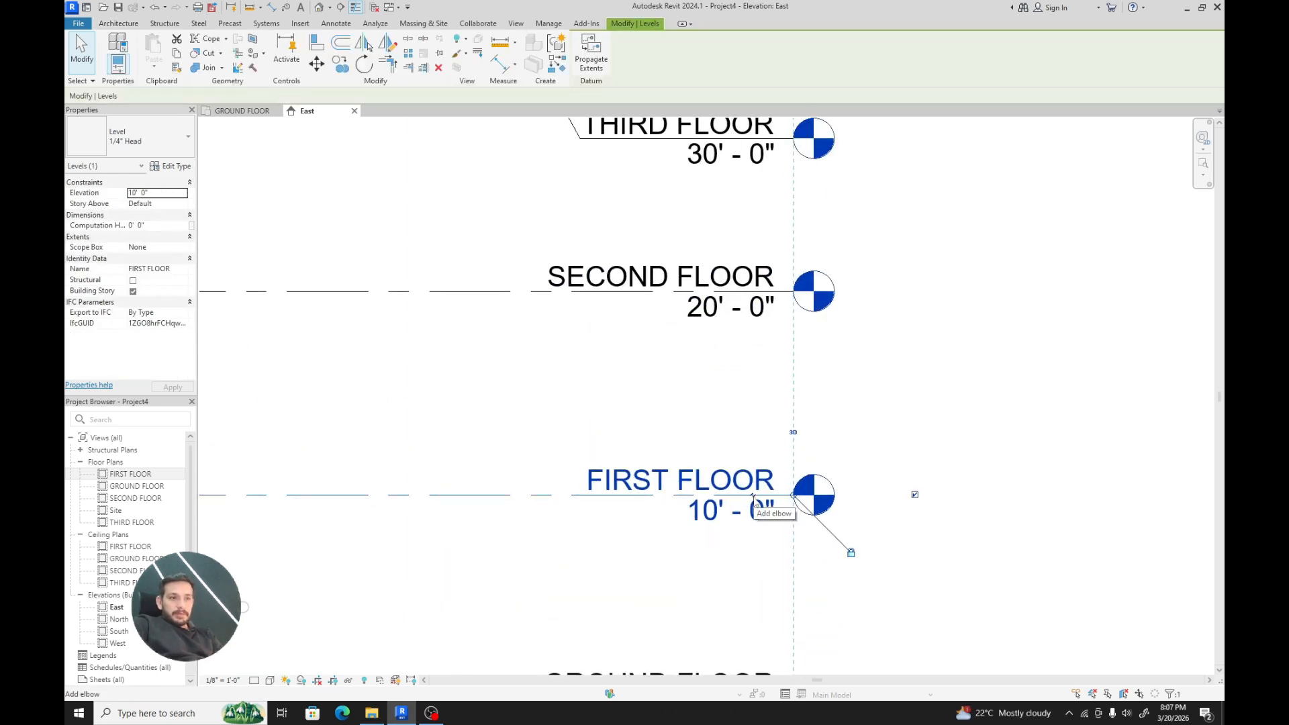
left_click(753, 500)
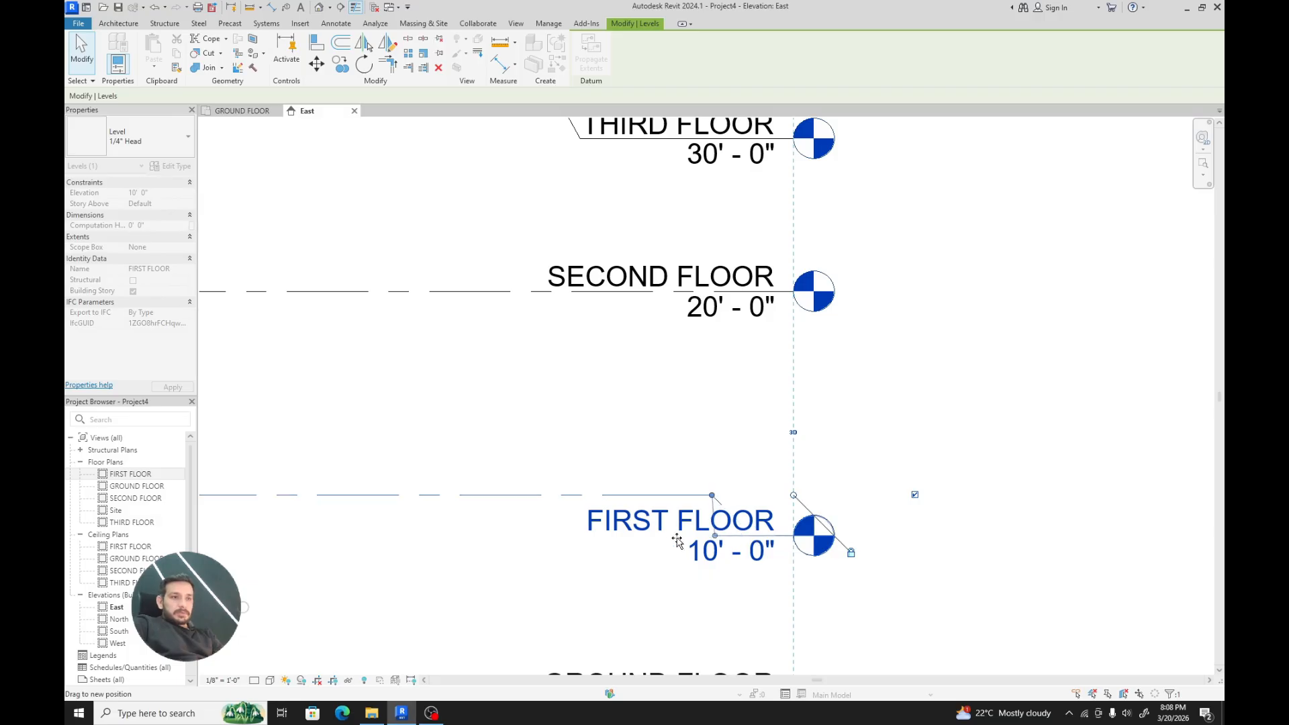
left_click_drag(678, 540, 682, 546)
left_click_drag(712, 495, 568, 495)
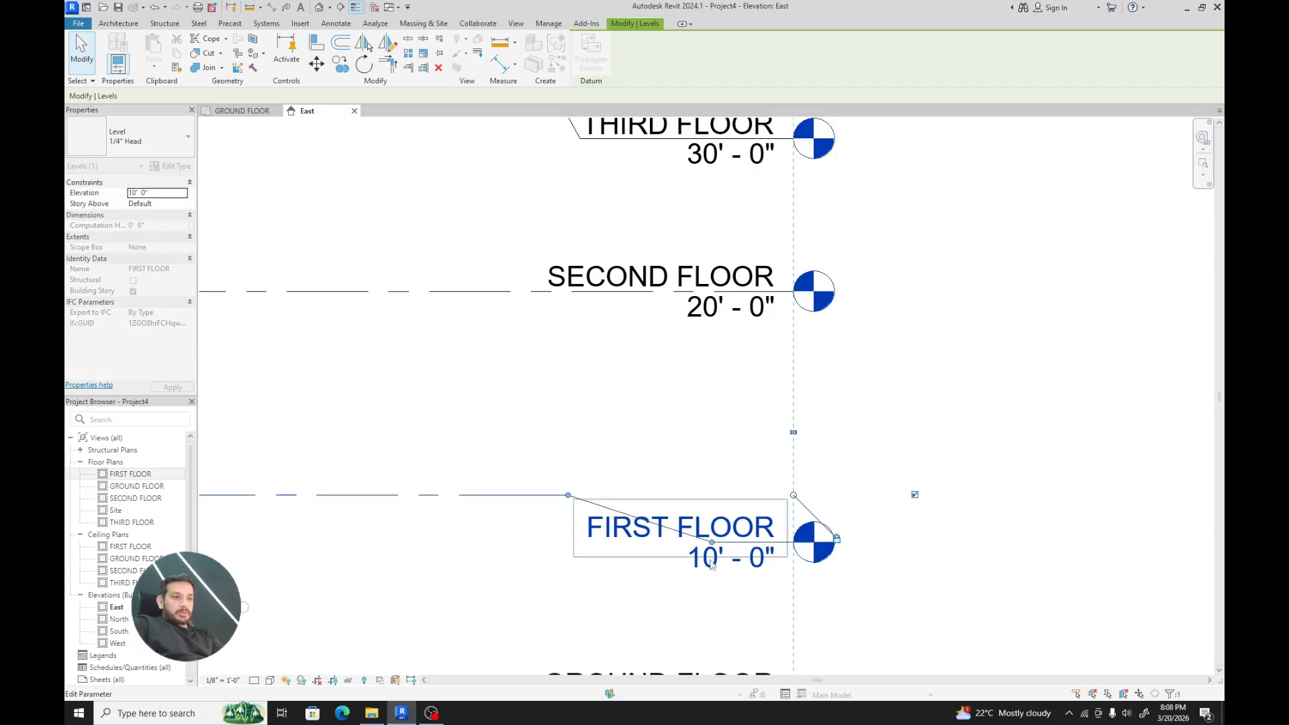
left_click_drag(588, 547, 594, 541)
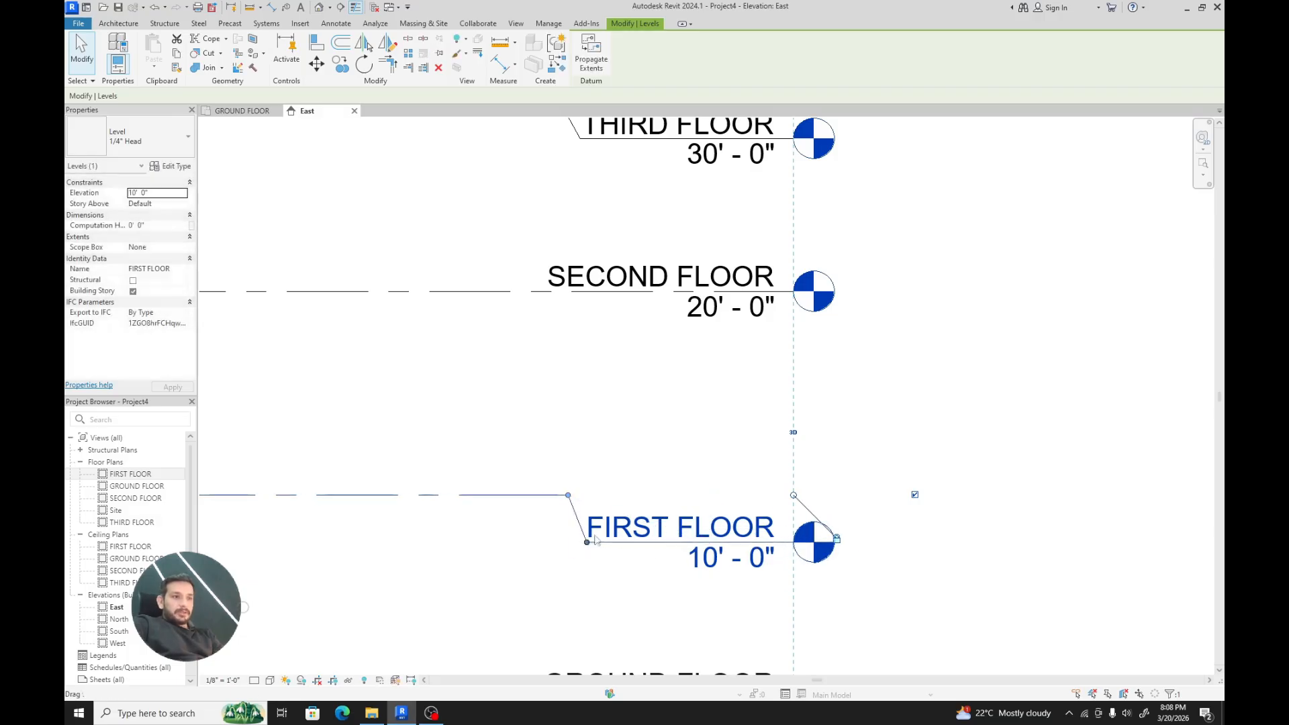
key("Escape")
key("Escape")
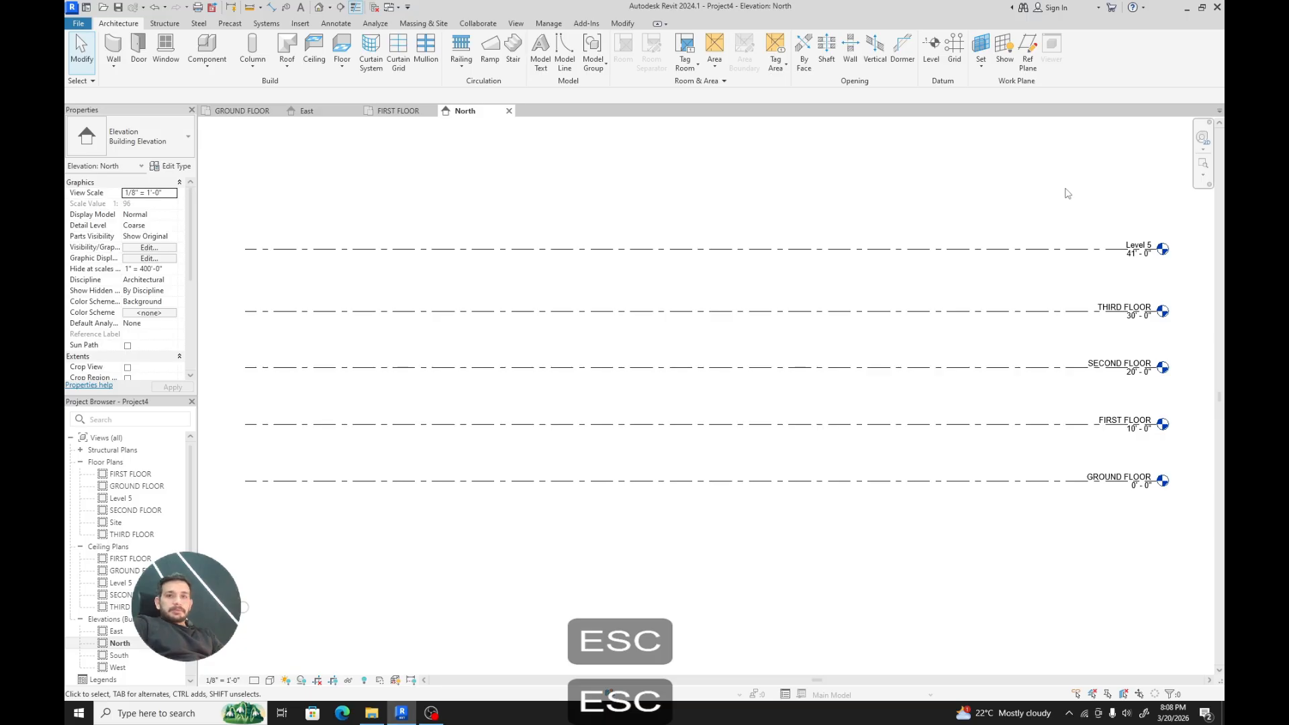